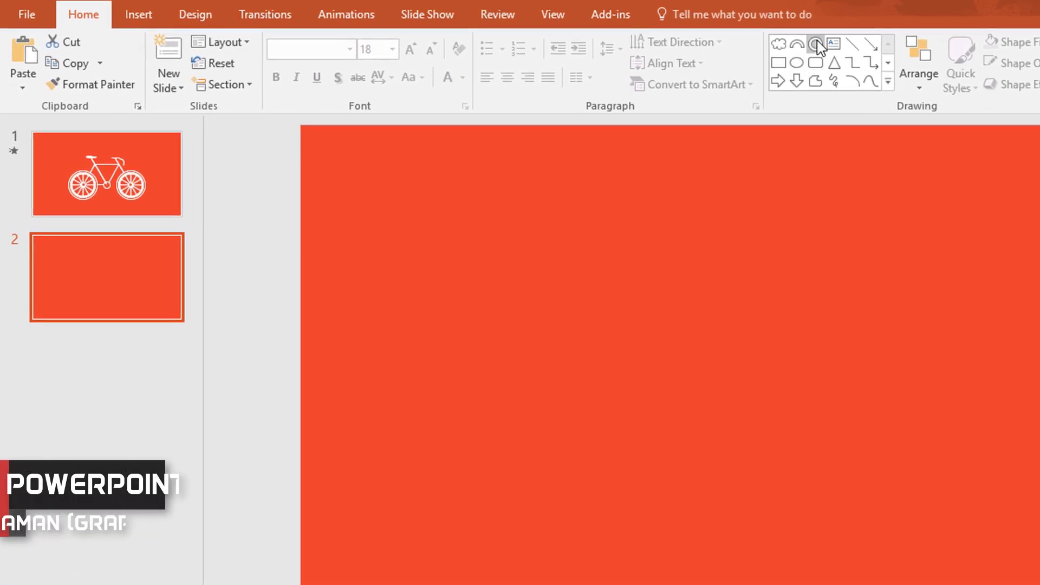
Step: Draw a donut shape on the left of slide 2 and widen its hole into a thin ring
left_click(819, 47)
left_click_drag(492, 383, 580, 473)
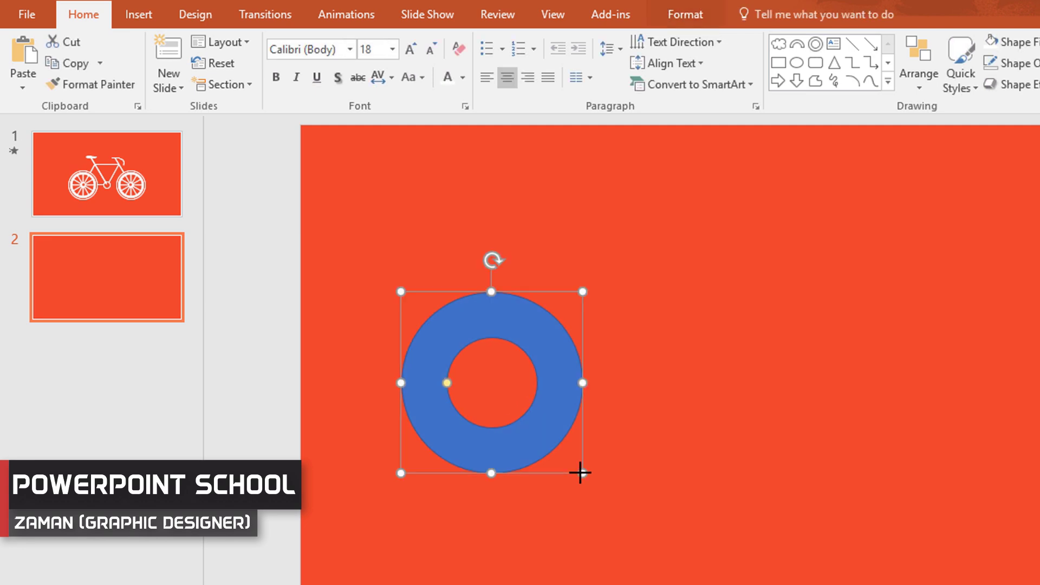
left_click_drag(446, 384, 409, 386)
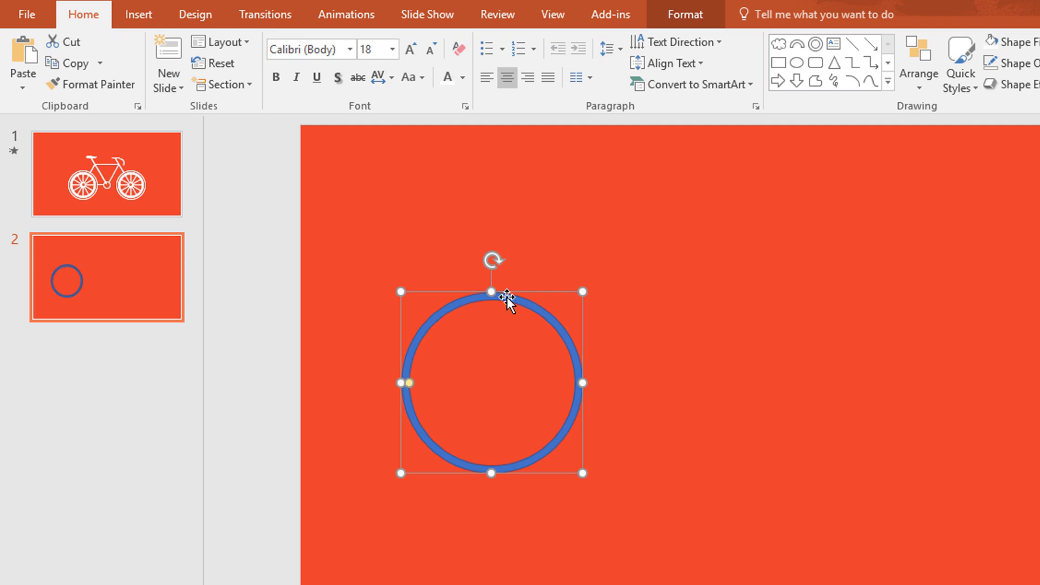
Step: Fill the ring white and remove its outline
left_click(705, 15)
left_click(490, 45)
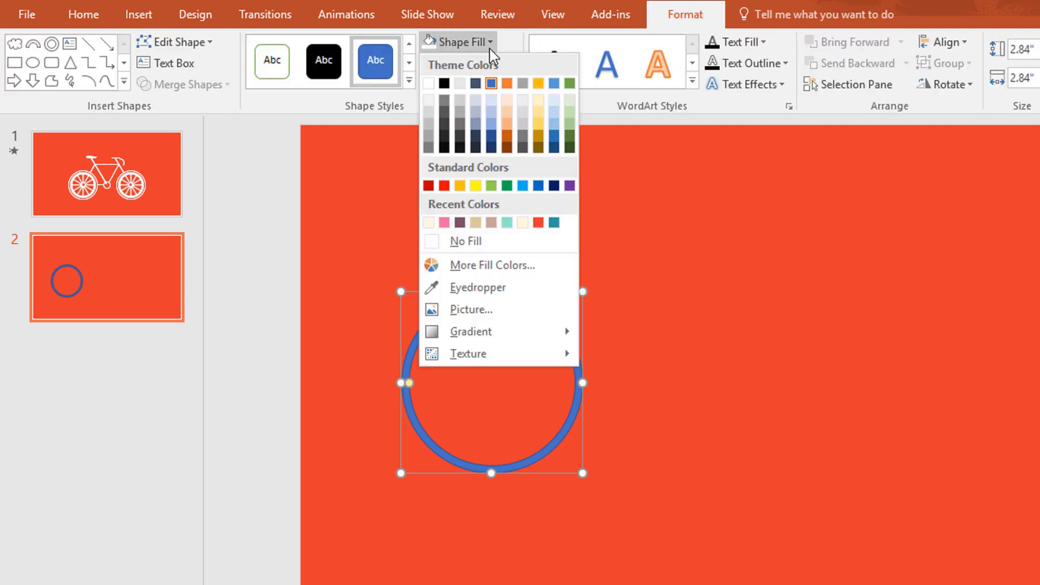
left_click(428, 84)
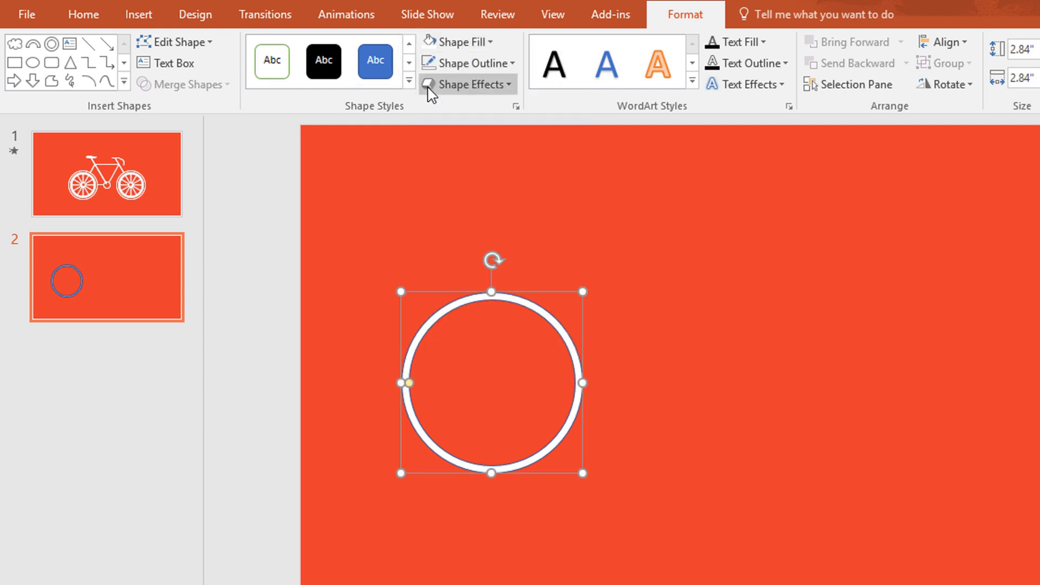
left_click(513, 64)
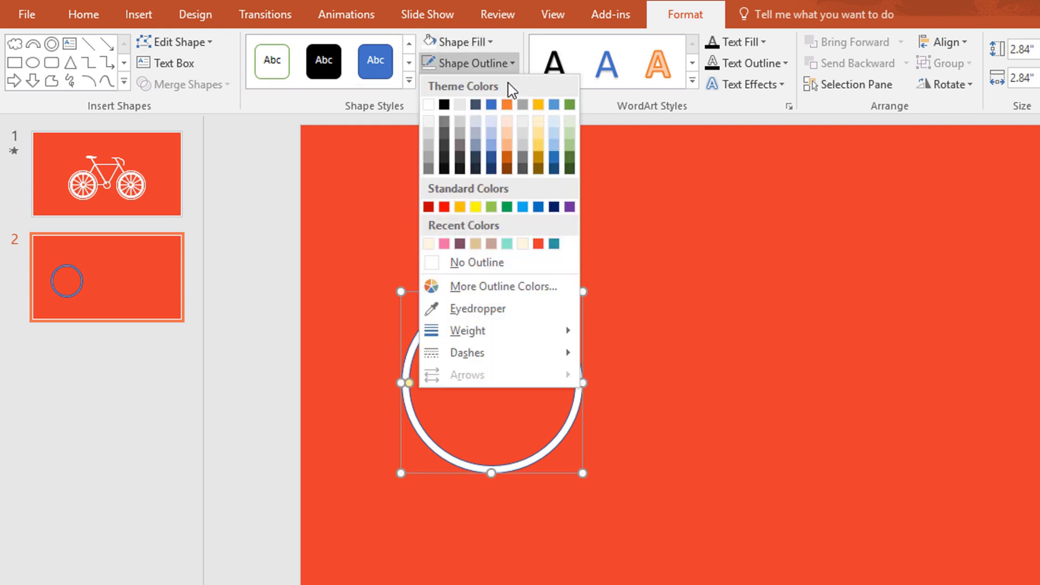
left_click(546, 269)
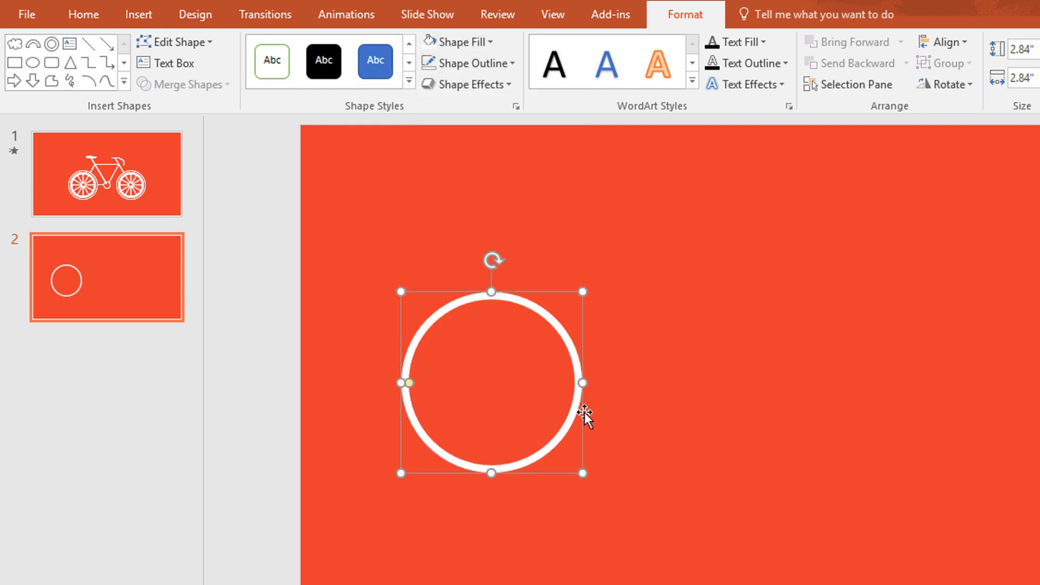
Step: Duplicate the ring and make the copy a thicker 2.47-inch ring nested inside the thin one
key("ctrl+d")
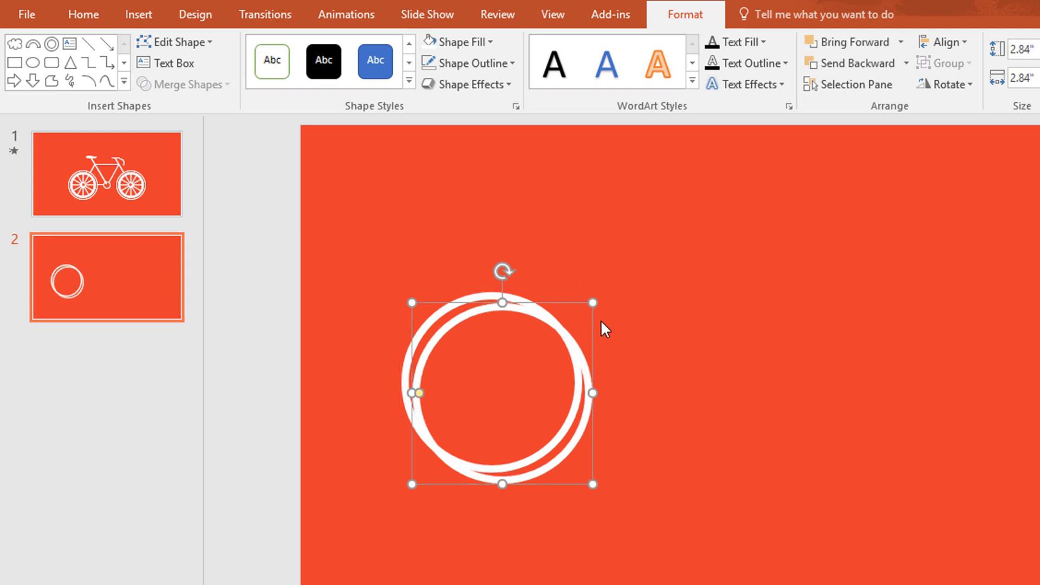
left_click_drag(594, 303, 550, 345)
scroll(684, 470, "up", 5)
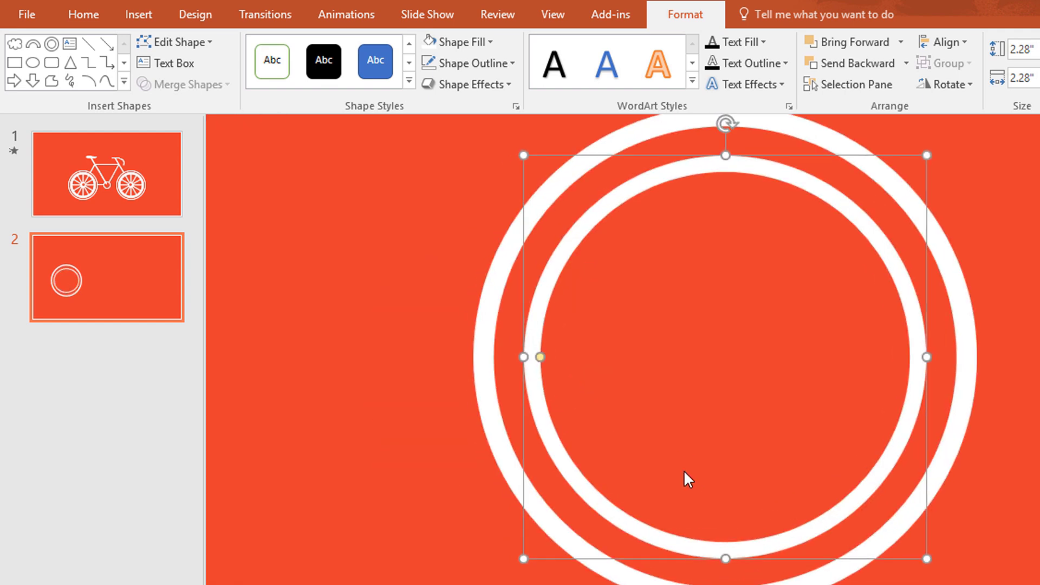
left_click_drag(540, 358, 564, 386)
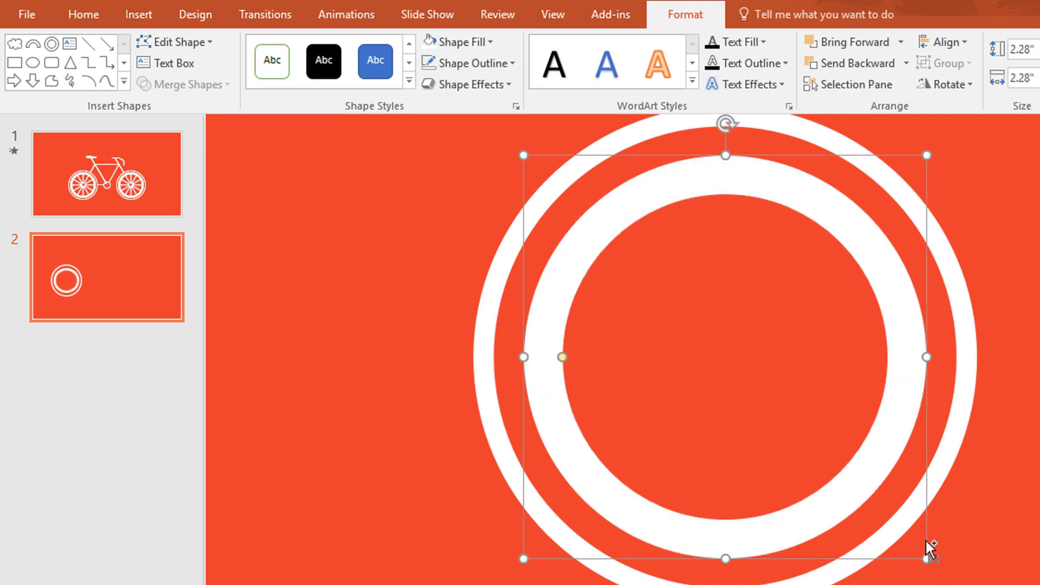
left_click_drag(927, 152, 944, 159)
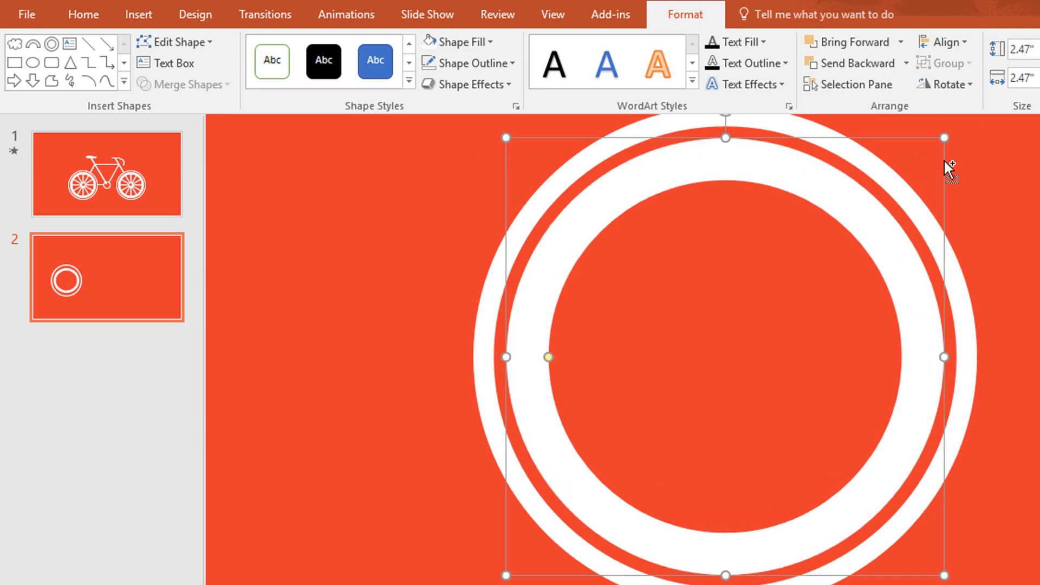
scroll(1018, 252, "down", 10)
left_click(1017, 253)
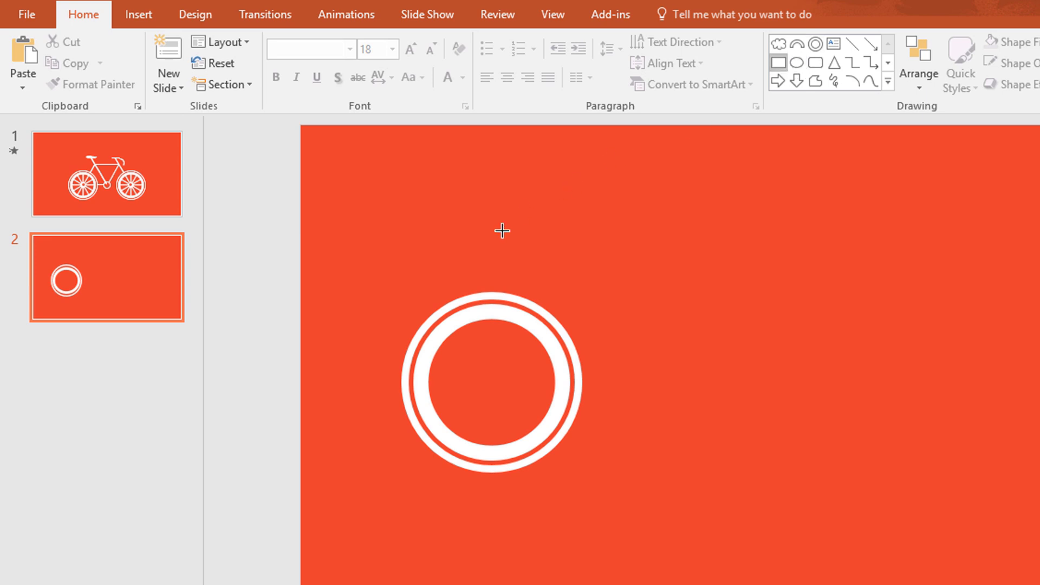
Step: Draw a thin bar centred across the inner ring, filled white with no outline
left_click_drag(490, 312, 496, 447)
scroll(635, 445, "up", 5)
left_click_drag(721, 403, 718, 400)
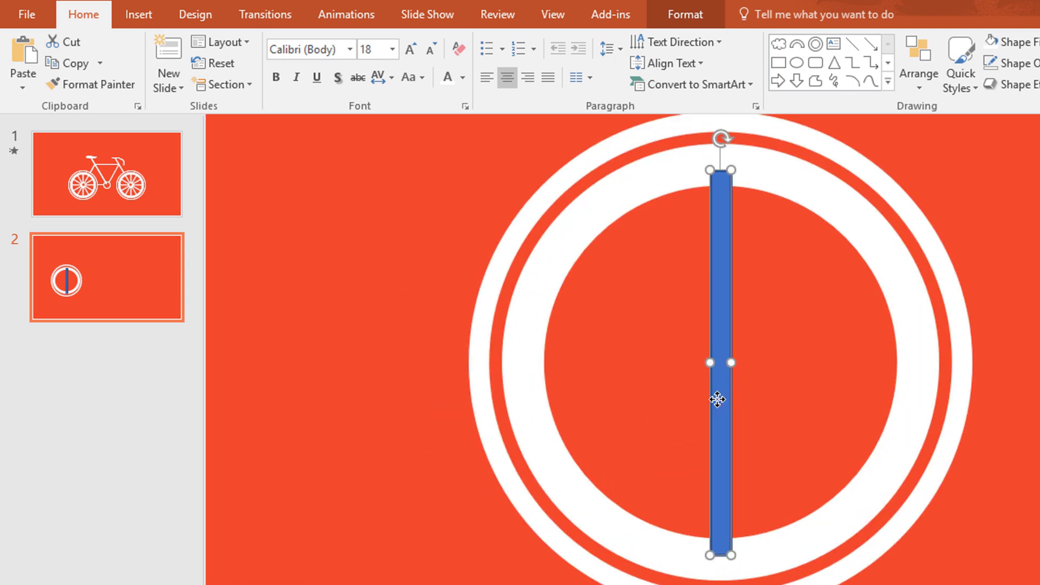
left_click(696, 21)
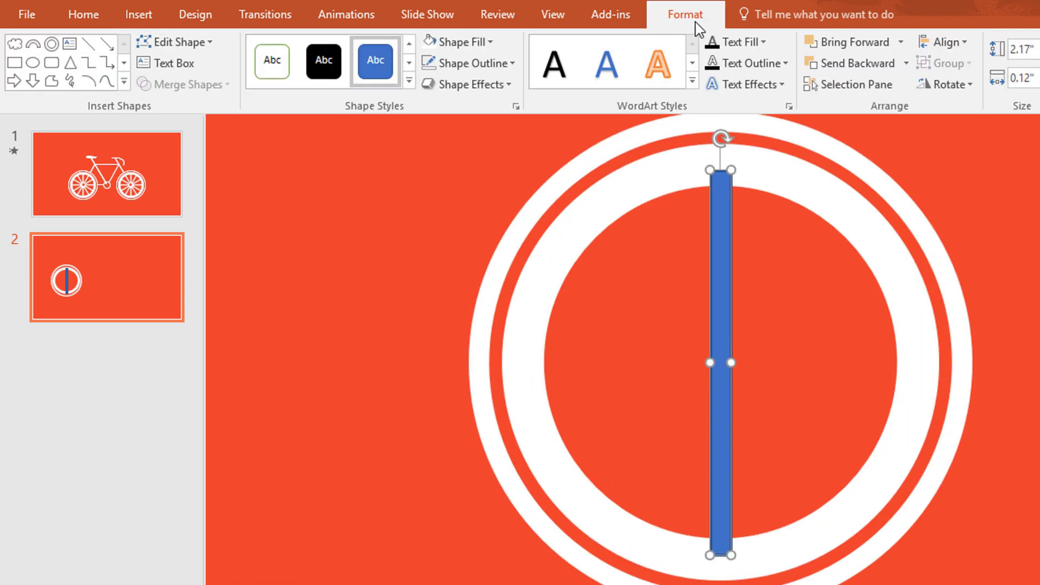
left_click(487, 42)
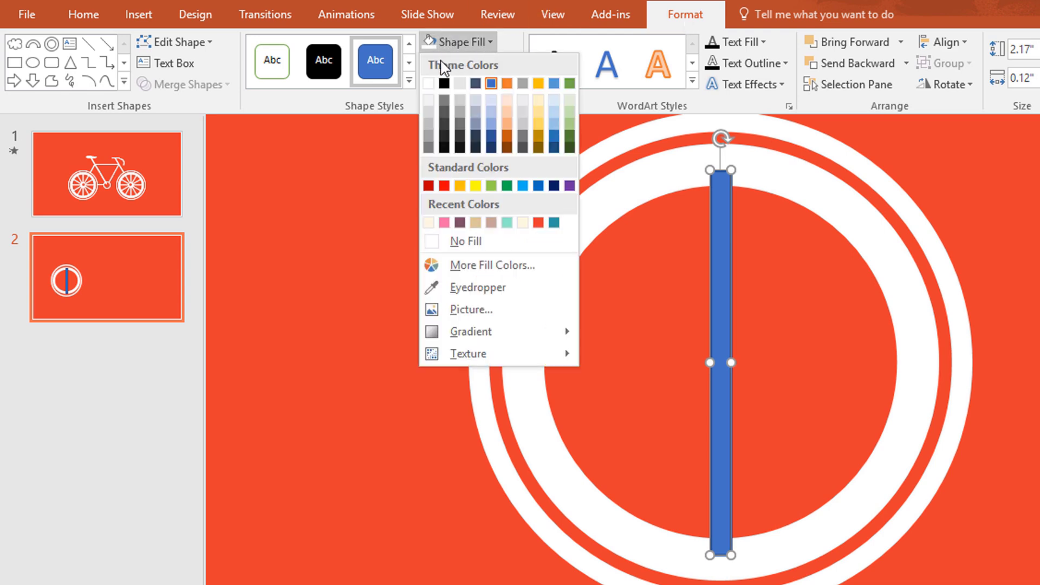
left_click(426, 84)
left_click(466, 63)
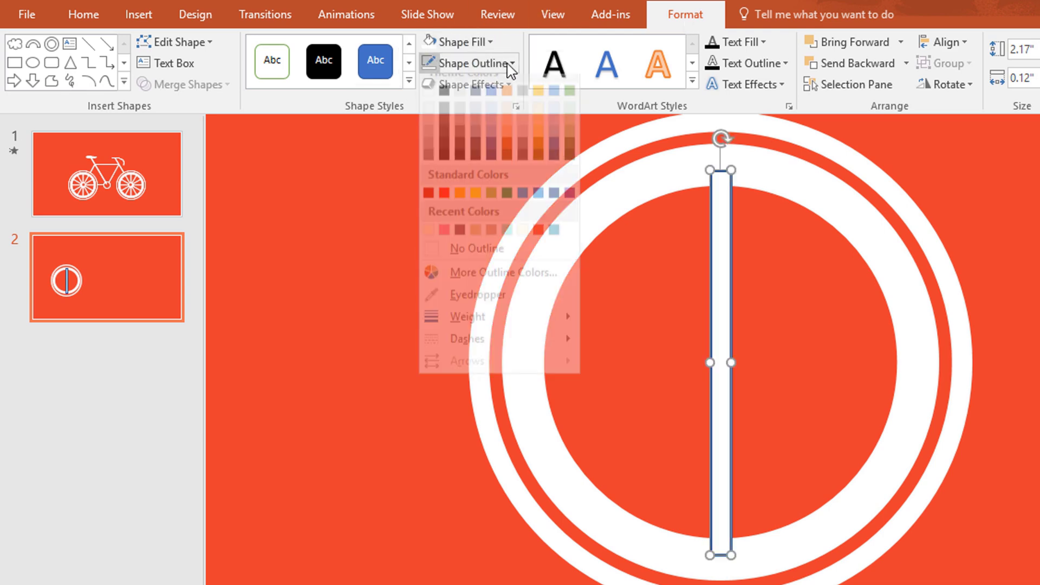
left_click(486, 263)
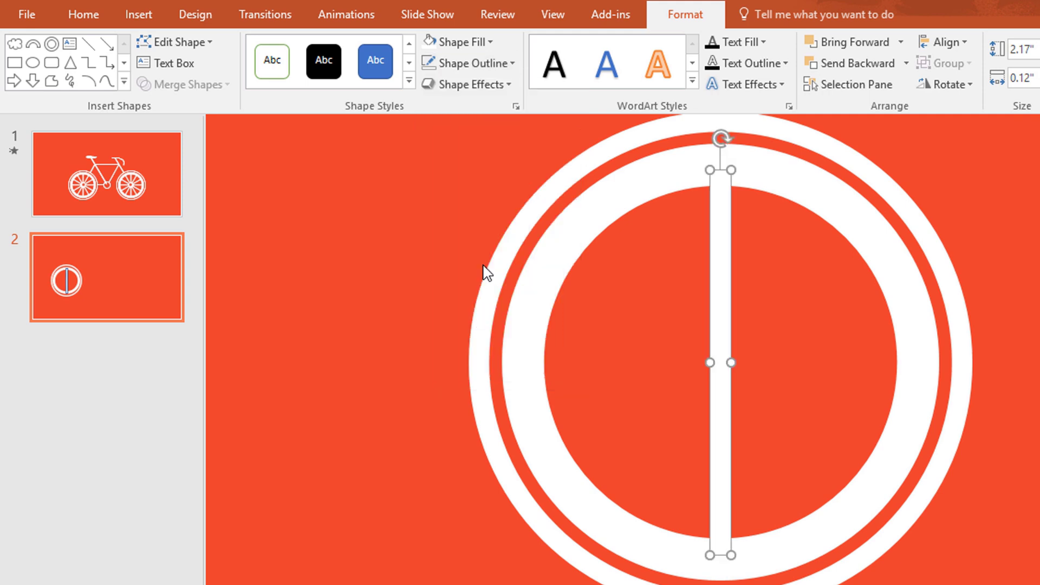
Step: Duplicate the white bar and rotate the copies around the hub to form spokes
key("ctrl+d")
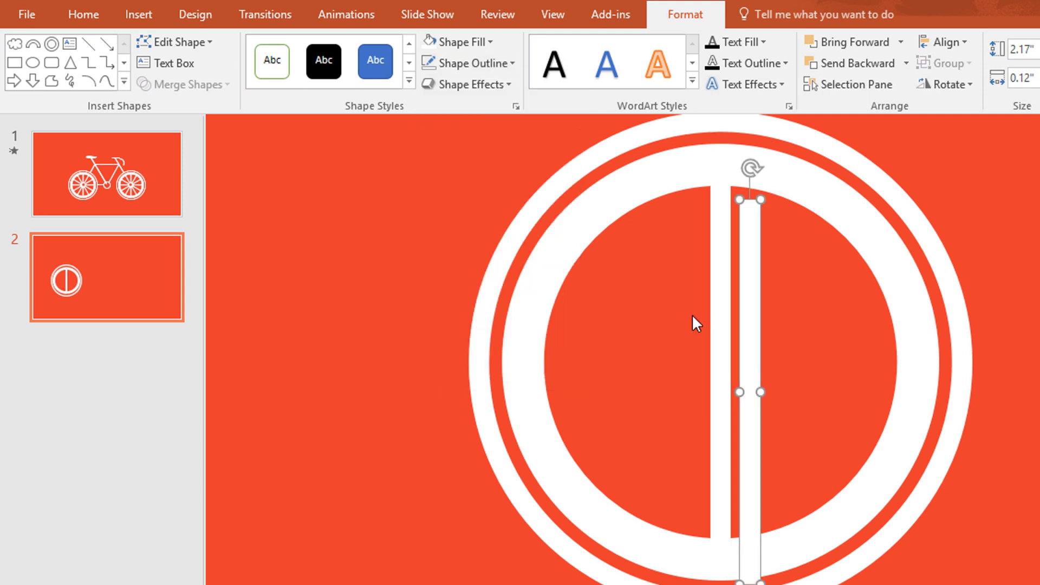
left_click_drag(753, 283, 725, 252)
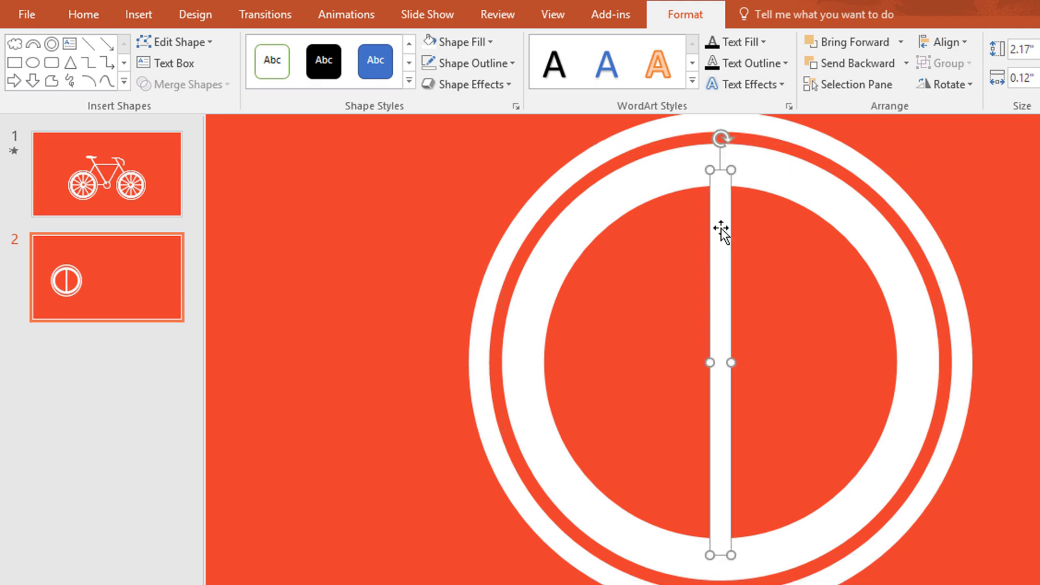
left_click_drag(720, 137, 829, 216)
left_click_drag(832, 169, 823, 576)
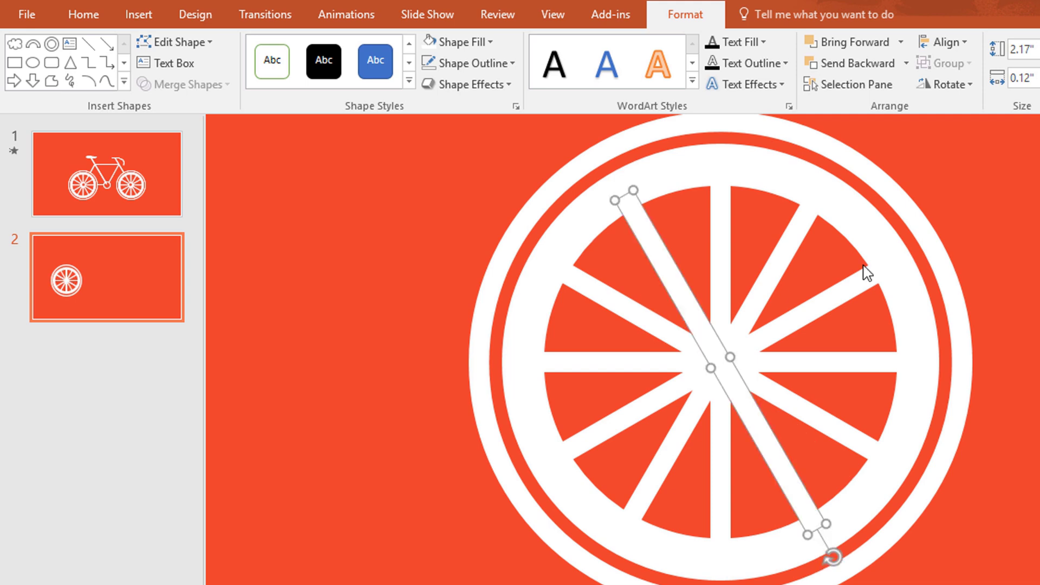
left_click(1002, 339)
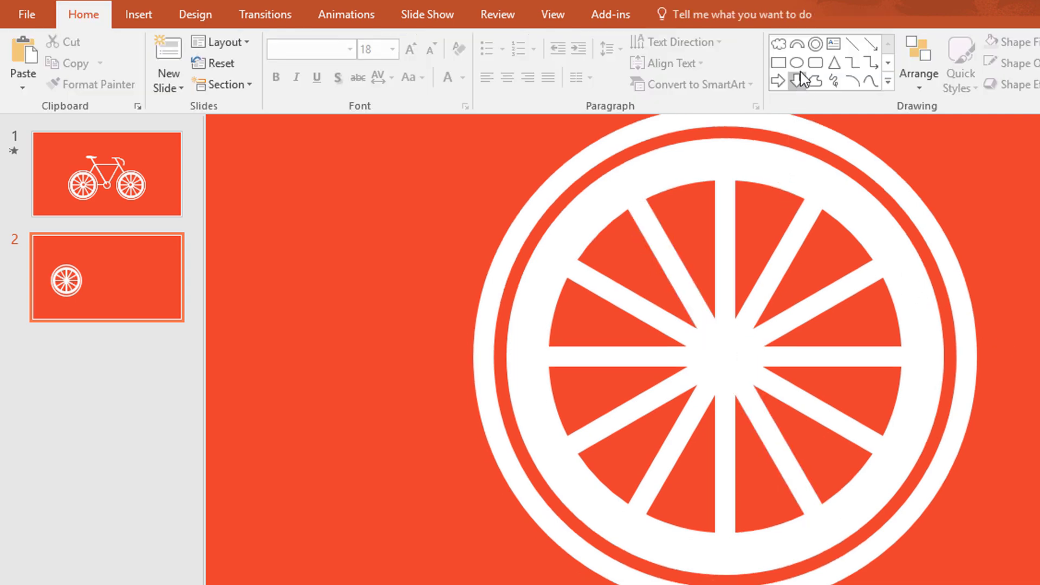
Step: Add a small orange-red hub circle with no outline at the wheel's centre
left_click(801, 63)
mouse_move(729, 356)
left_mouse_down()
mouse_move(753, 383)
mouse_move(736, 362)
left_mouse_up()
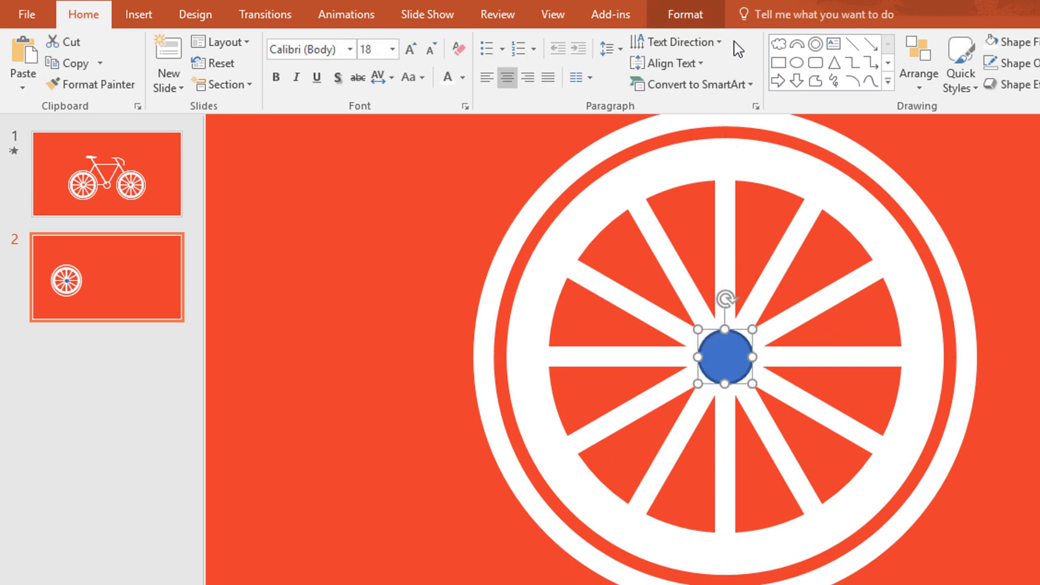
left_click(696, 13)
left_click(479, 42)
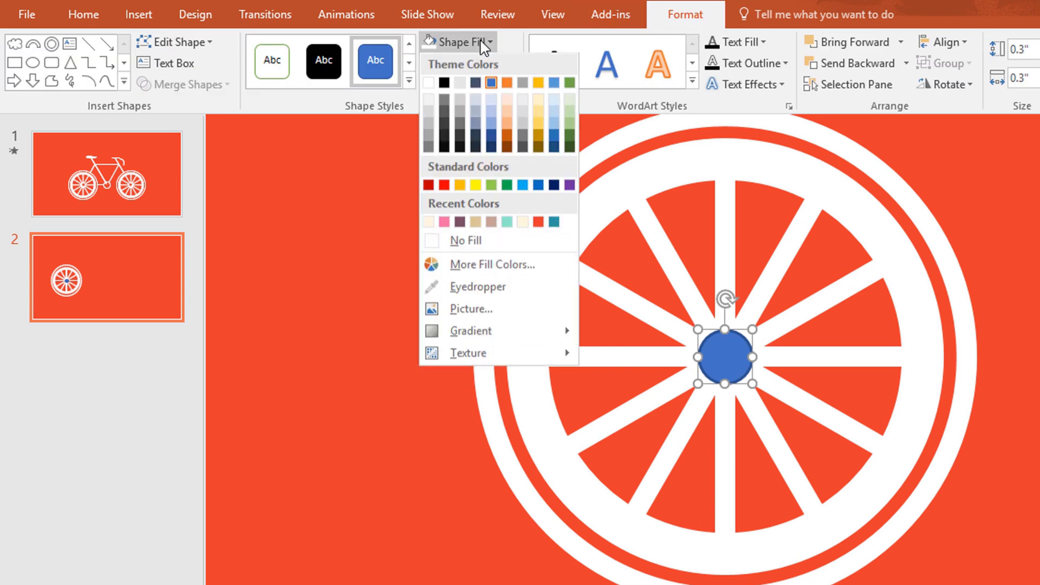
left_click(538, 222)
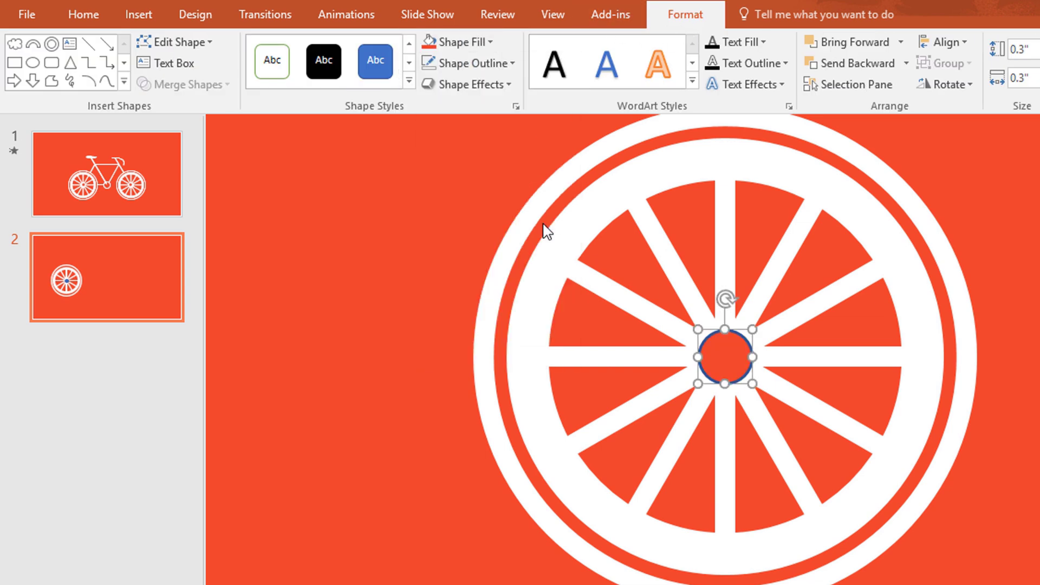
left_click(512, 64)
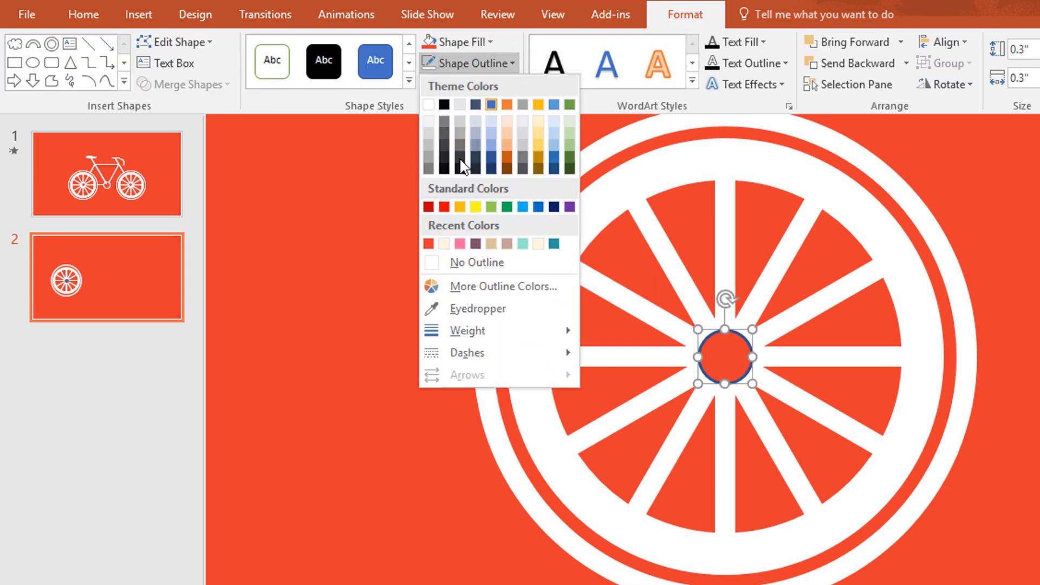
left_click(489, 262)
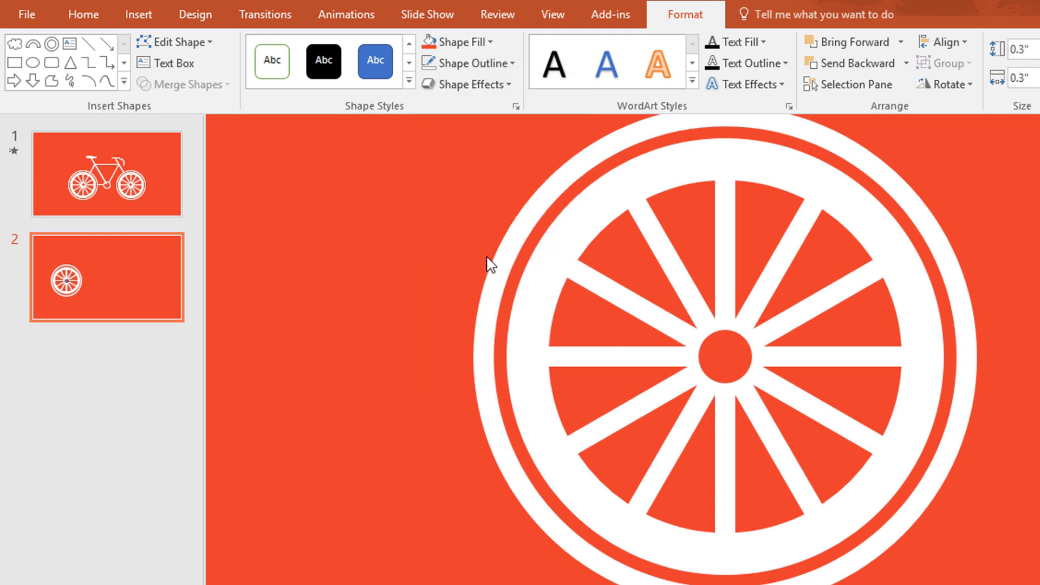
left_click(996, 314)
Step: Draw a thick white outline-free donut ring around the hub, then select all wheel parts
left_click(816, 44)
left_click_drag(726, 357, 775, 389)
left_click_drag(699, 358, 702, 358)
left_click(689, 22)
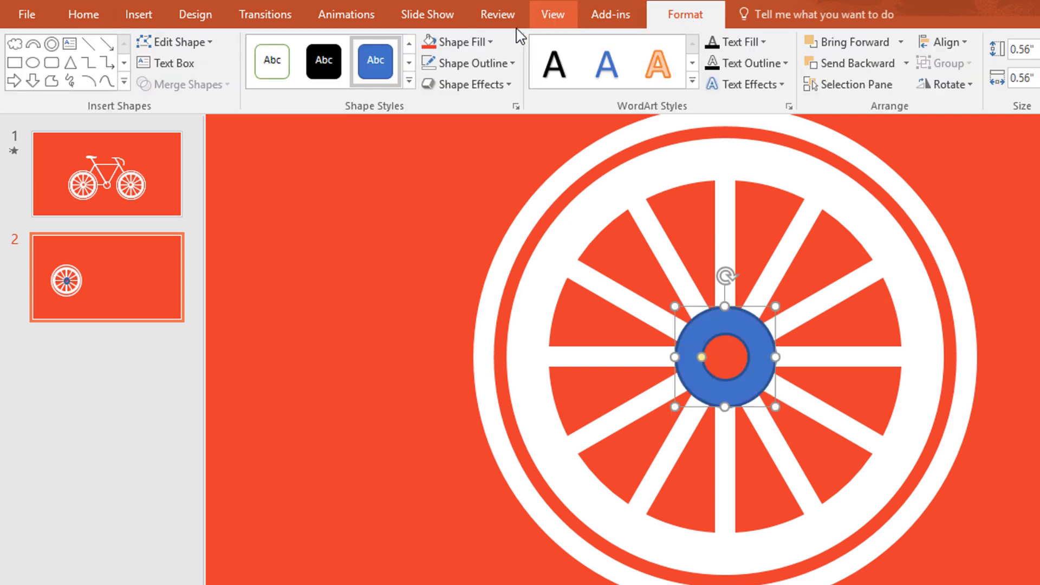
left_click(482, 42)
left_click(428, 83)
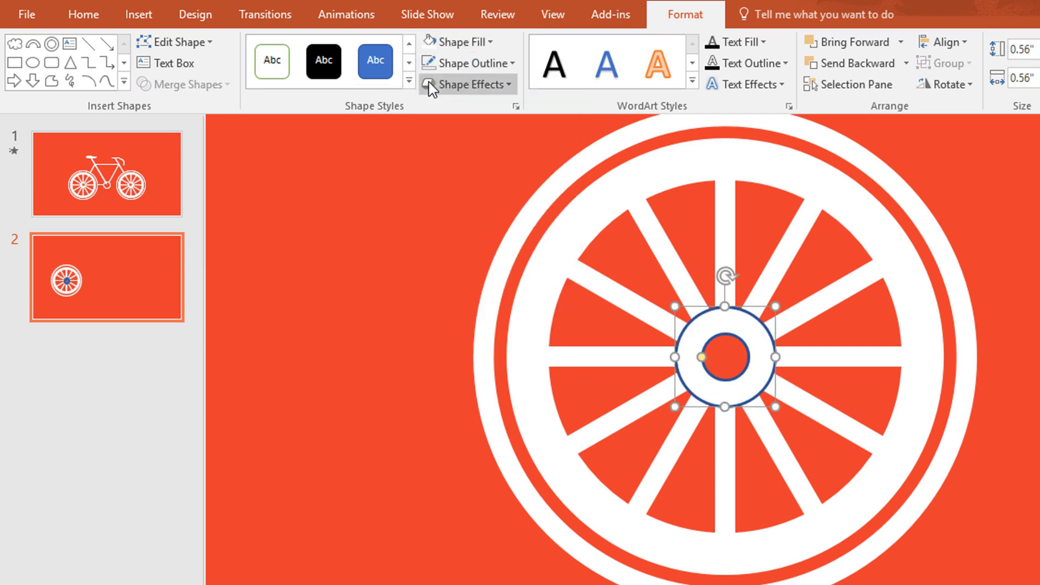
left_click(507, 65)
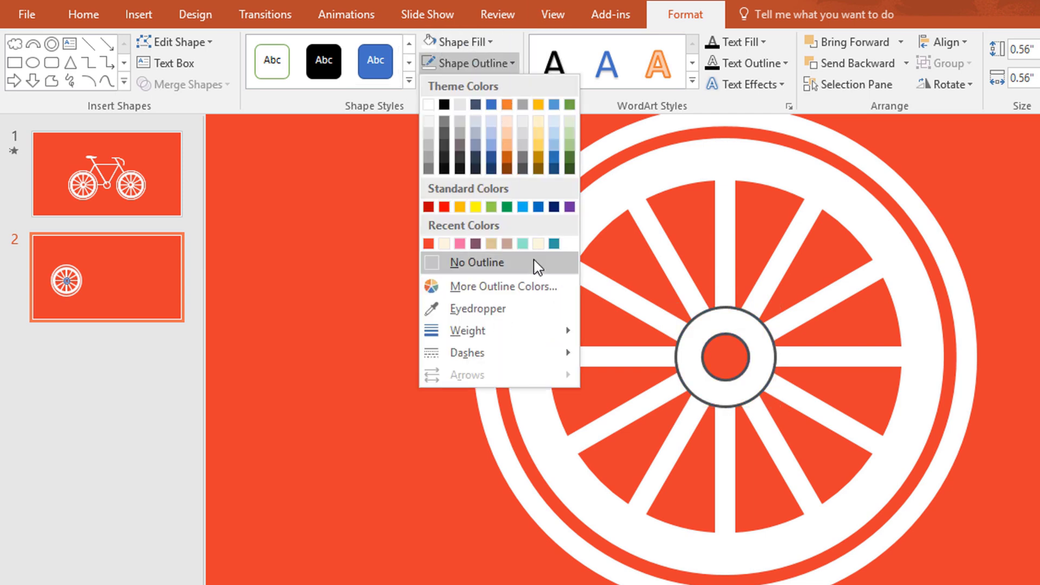
left_click(457, 260)
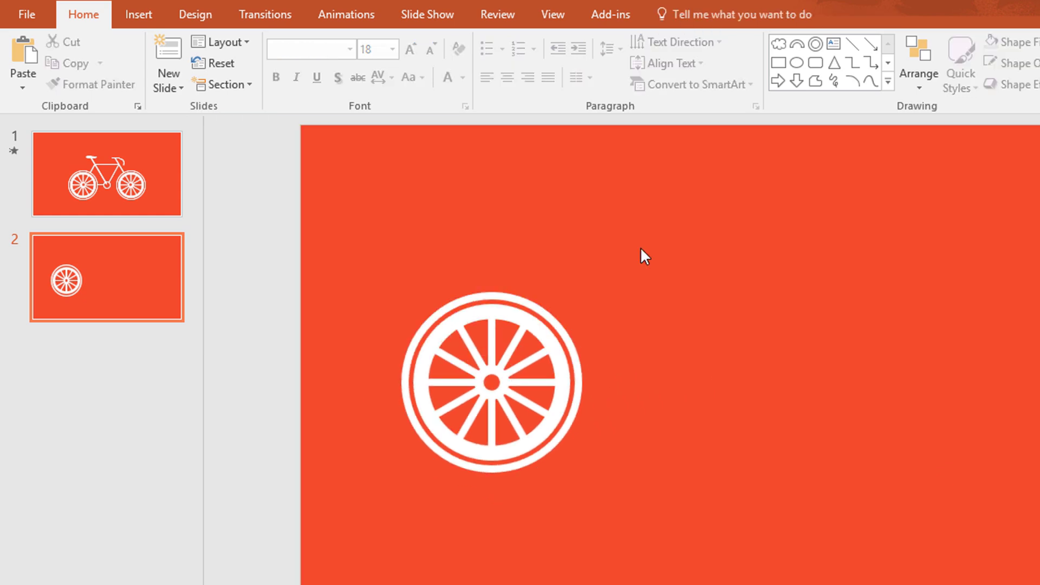
left_click_drag(641, 247, 366, 495)
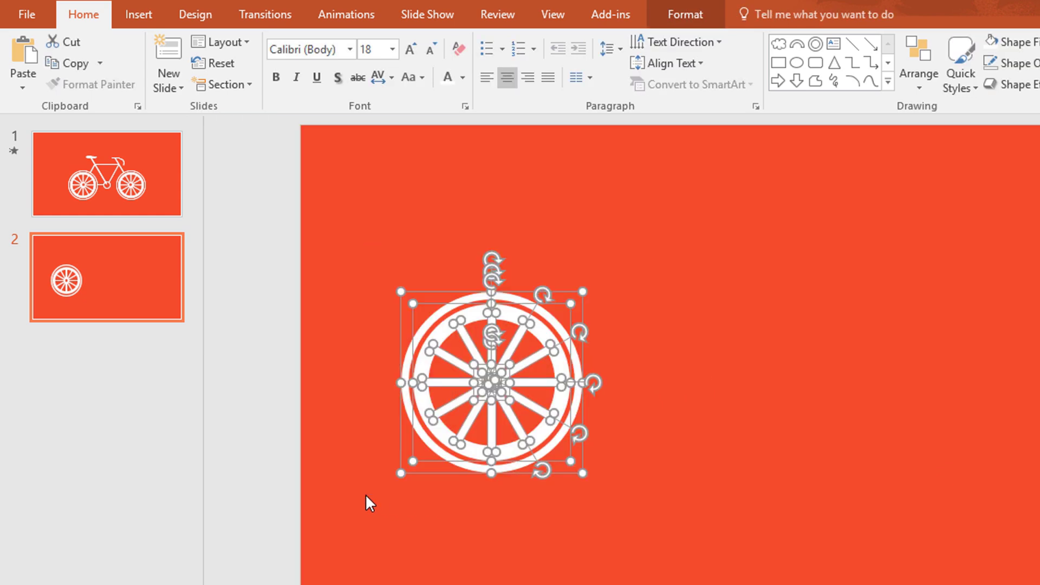
Step: Group the wheel parts and place a duplicate wheel to the right
key("ctrl+g")
key("ctrl+d")
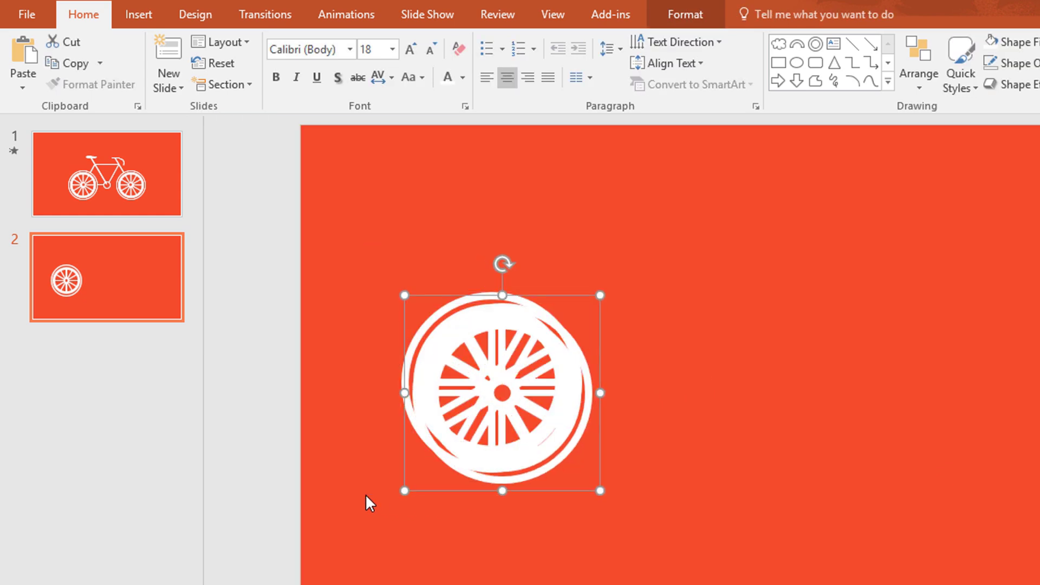
left_click_drag(538, 453, 845, 460)
left_click(933, 482)
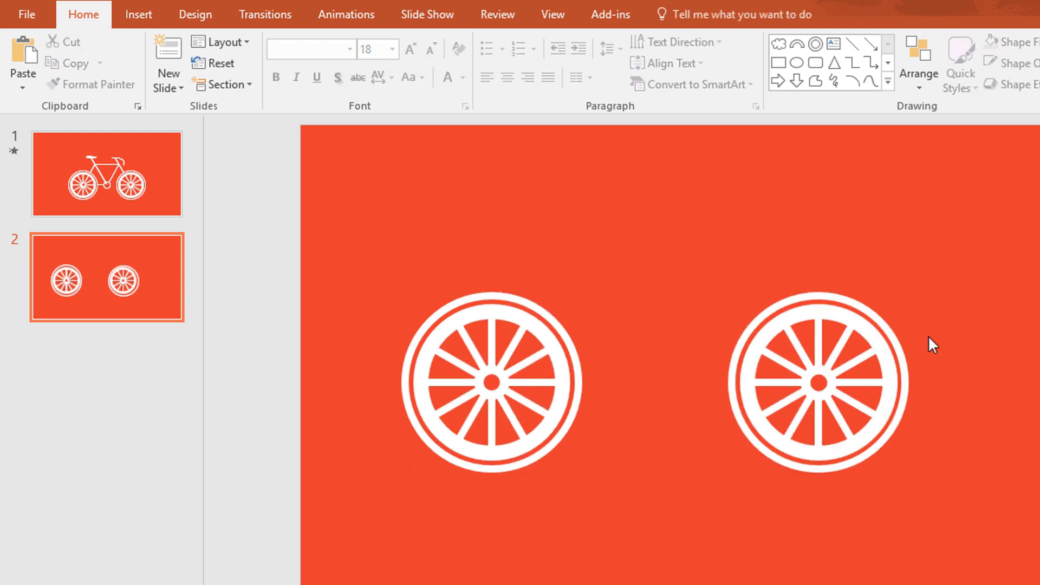
Step: Copy and paste the hub circle from inside the right wheel's group
left_click(829, 371)
left_click(832, 375)
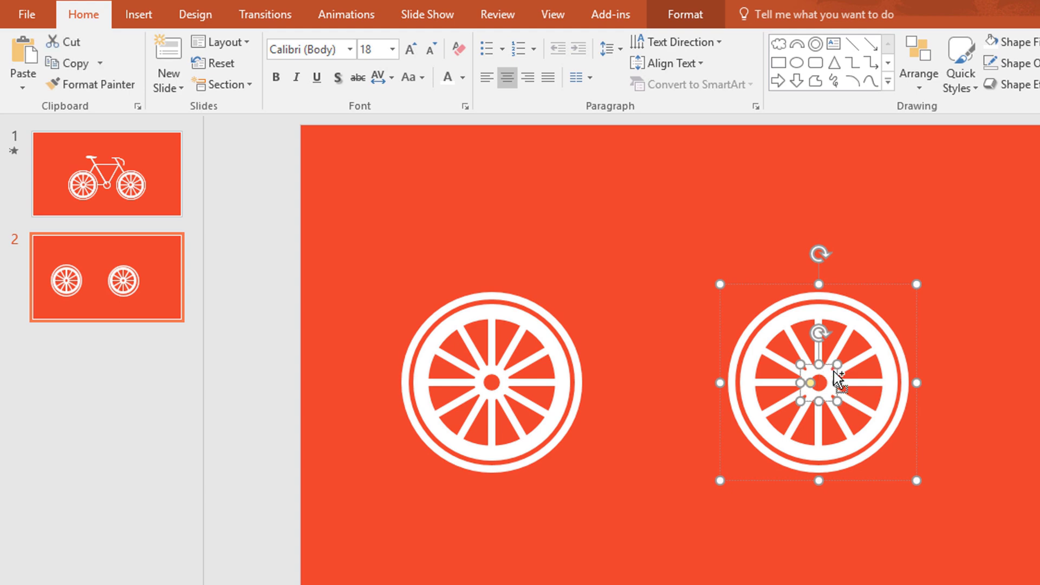
key("ctrl+c")
key("ctrl+v")
Step: Place the hub copy between the wheels, enlarge it and thin it into a small ring
left_click_drag(829, 382, 669, 373)
scroll(694, 457, "up", 3)
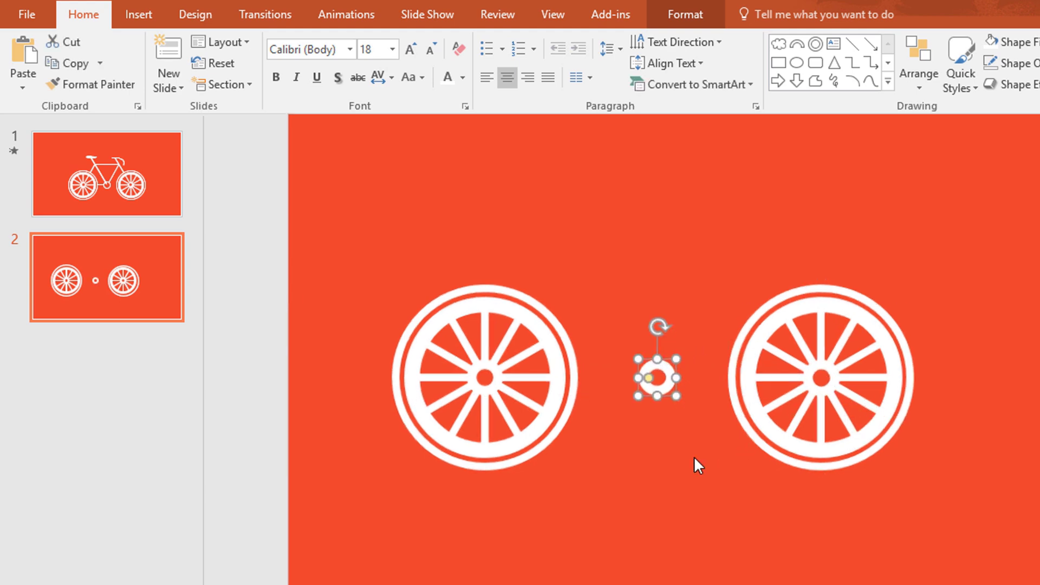
left_click_drag(761, 395, 778, 410)
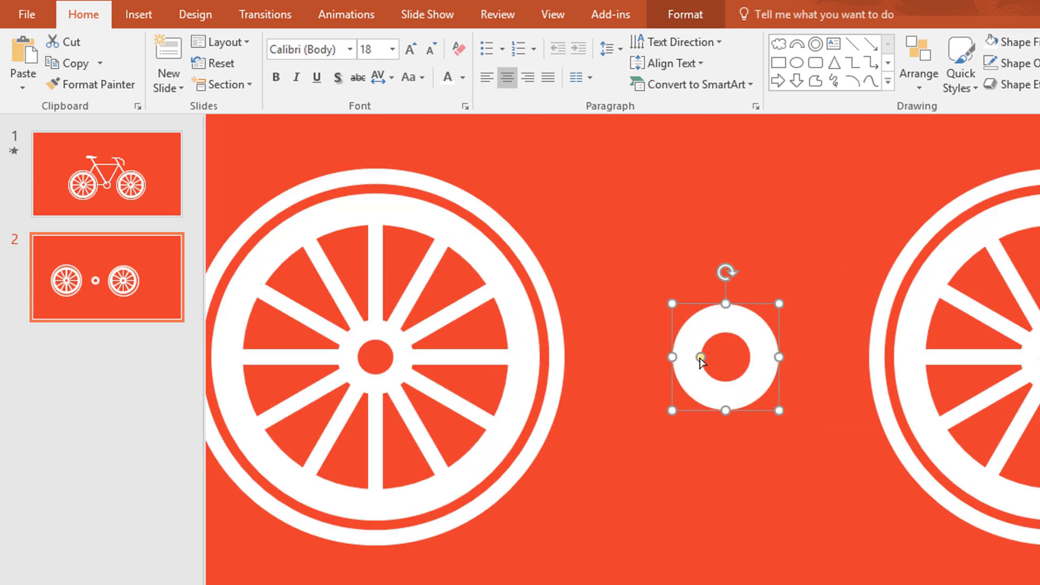
left_click_drag(701, 358, 684, 367)
left_click(712, 469)
left_click(736, 408)
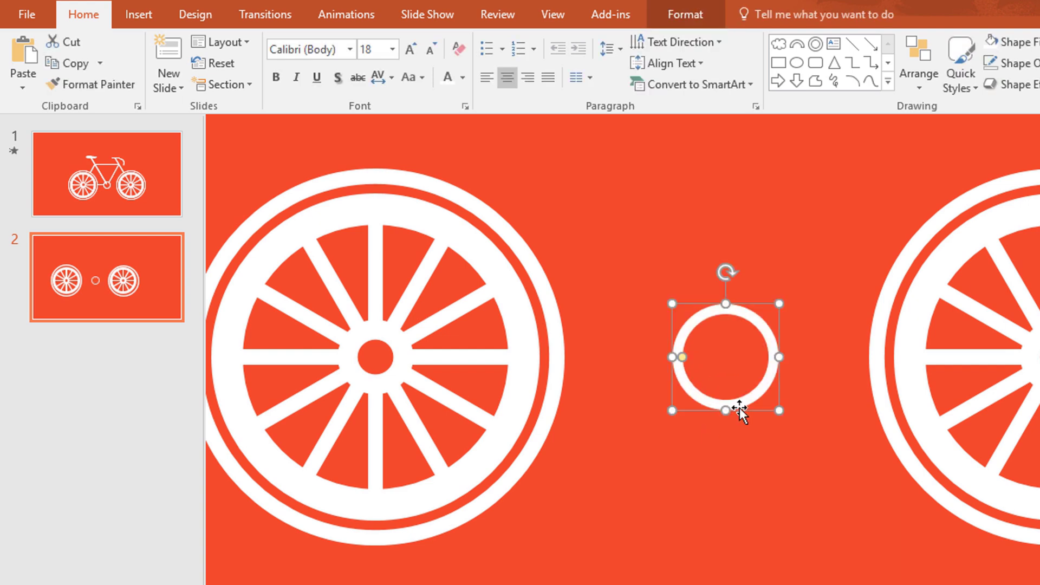
left_click_drag(744, 404, 729, 407)
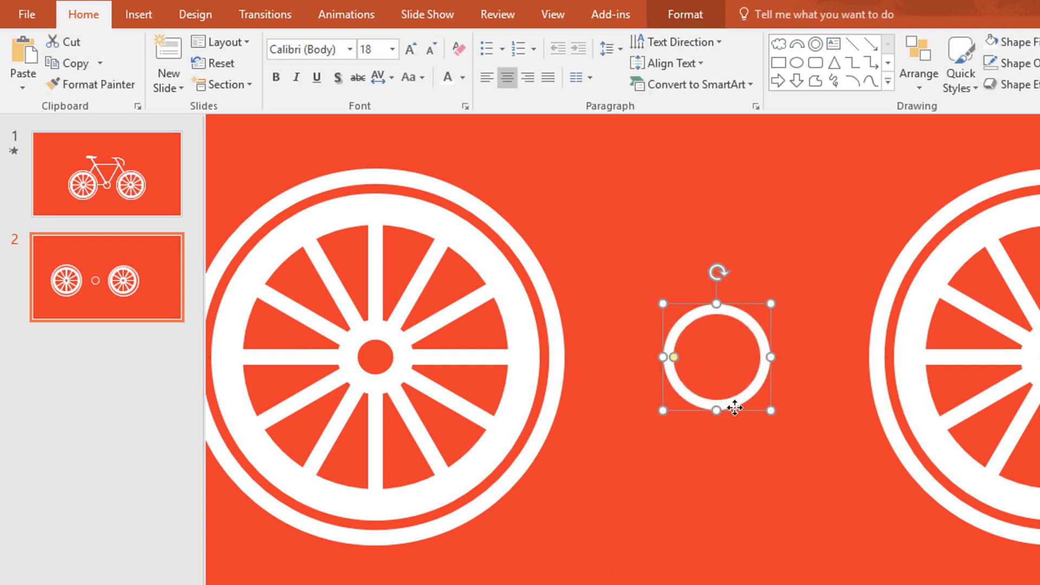
scroll(442, 238, "down", 5)
left_click(441, 239)
Step: Move both wheels and the ring lower, then space the wheels evenly around the ring
left_click_drag(340, 223, 1012, 542)
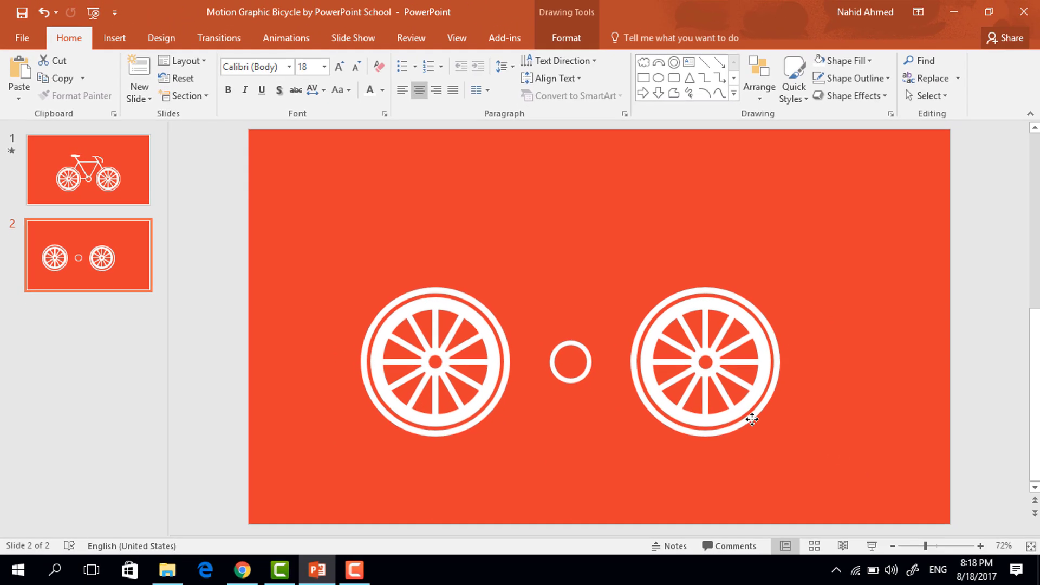
left_click_drag(753, 419, 781, 438)
key("Escape")
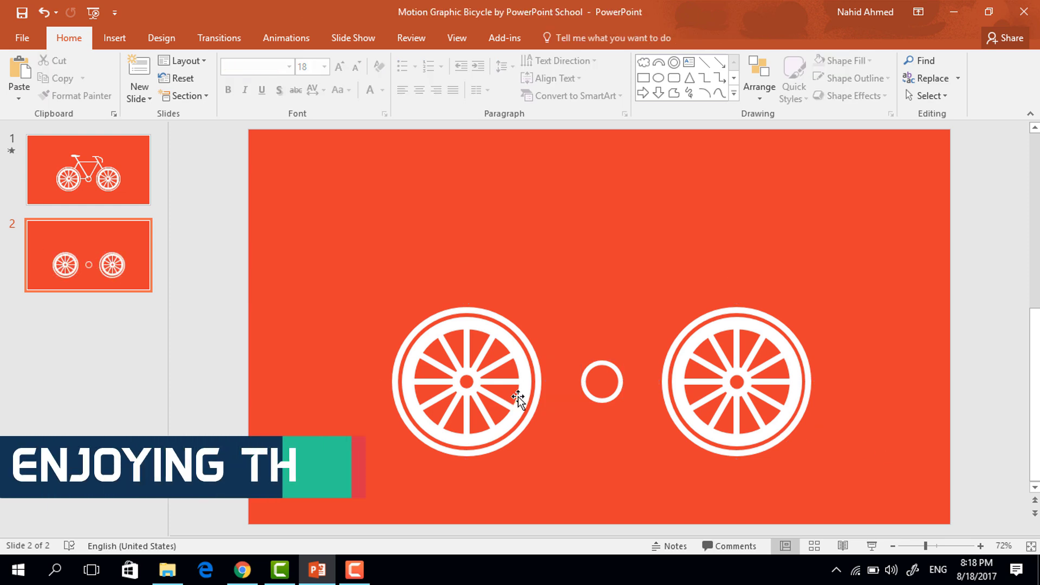
left_click(518, 396)
left_click_drag(518, 398, 525, 396)
left_click_drag(690, 430, 681, 423)
Step: Copy a left-wheel spoke onto the axle line as a bar ending at the middle ring
left_click(832, 456)
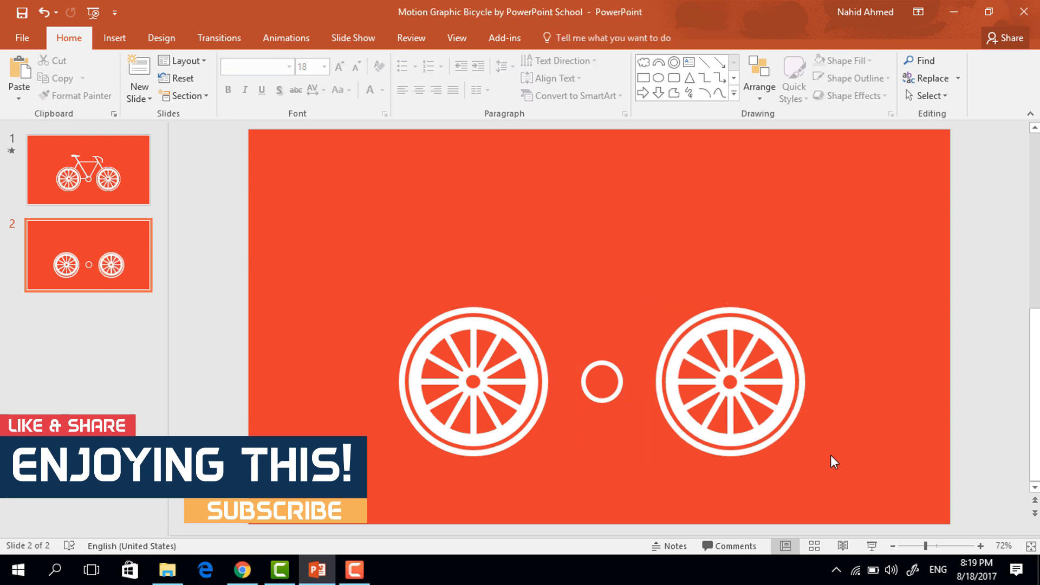
left_click(505, 385)
left_click(515, 381)
key("ctrl+c")
key("ctrl+v")
left_click_drag(514, 381, 657, 297)
scroll(645, 365, "up", 8, "ctrl")
left_click_drag(652, 244, 638, 405)
scroll(639, 405, "up", 5, "ctrl")
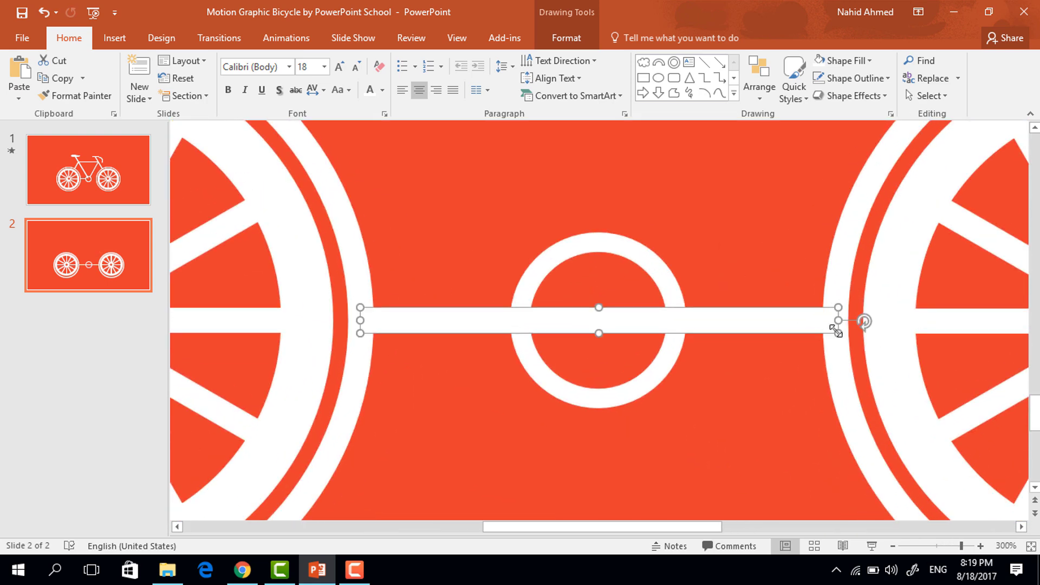
left_click_drag(836, 321, 525, 323)
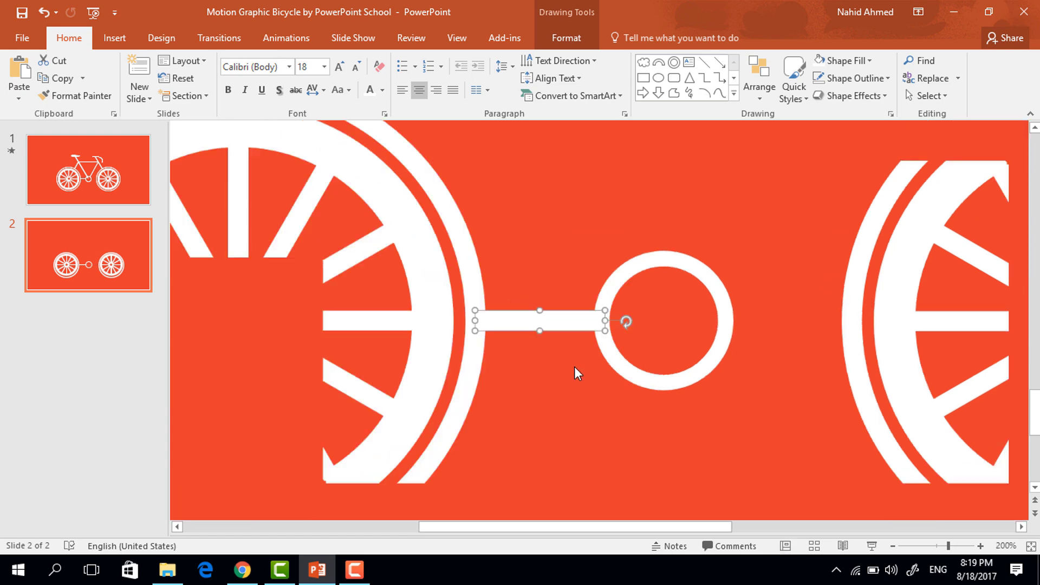
scroll(576, 372, "down", 5, "ctrl")
Step: Draw a rounded rectangle above the wheels
left_click(643, 191)
left_click(674, 77)
left_click_drag(562, 229, 750, 291)
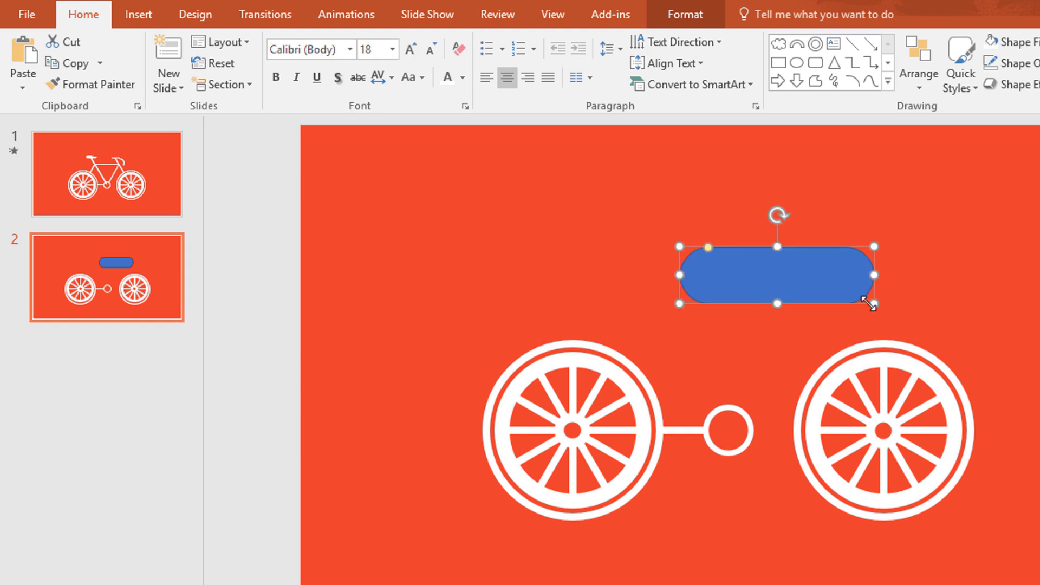
Step: Flatten the rounded rectangle into a thin bar slanting steeply up from the right wheel
left_click_drag(869, 303, 853, 253)
scroll(830, 323, "up", 3, "ctrl")
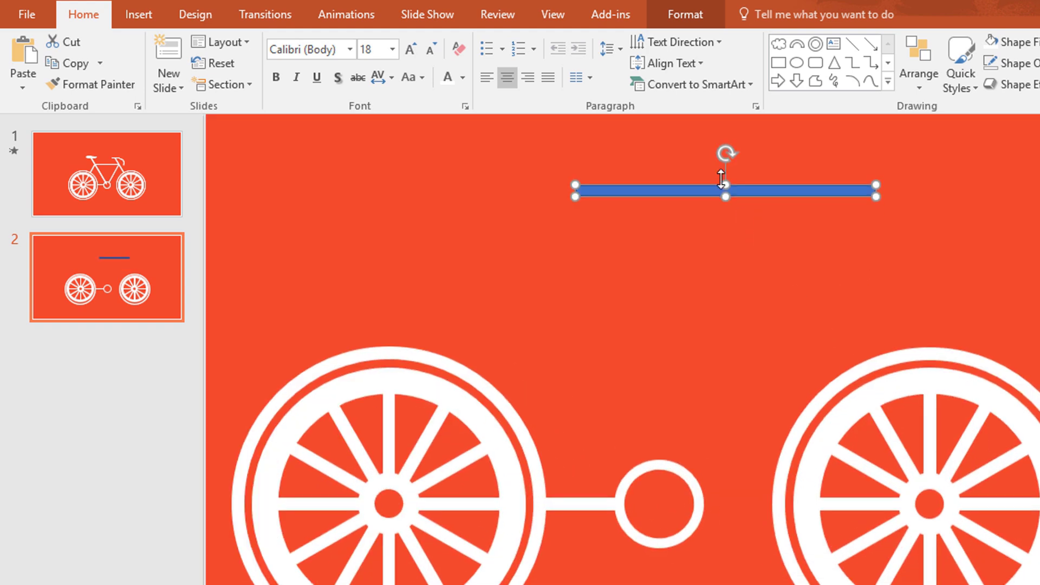
left_click_drag(725, 152, 759, 165)
left_click_drag(741, 213, 788, 275)
left_click_drag(802, 230, 810, 237)
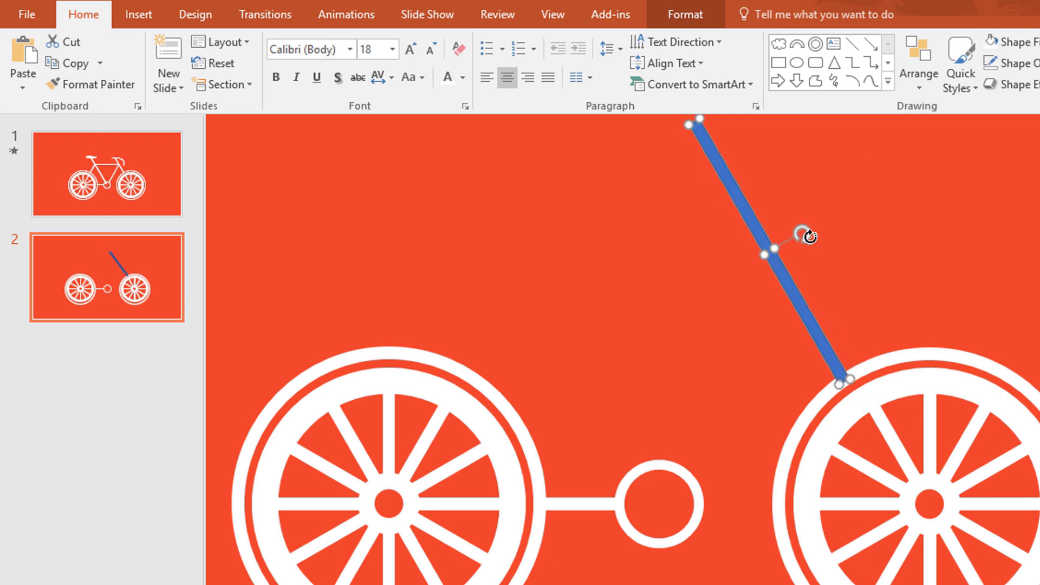
Step: Make the fork bar white with no outline, shorten it and align it
left_click(697, 20)
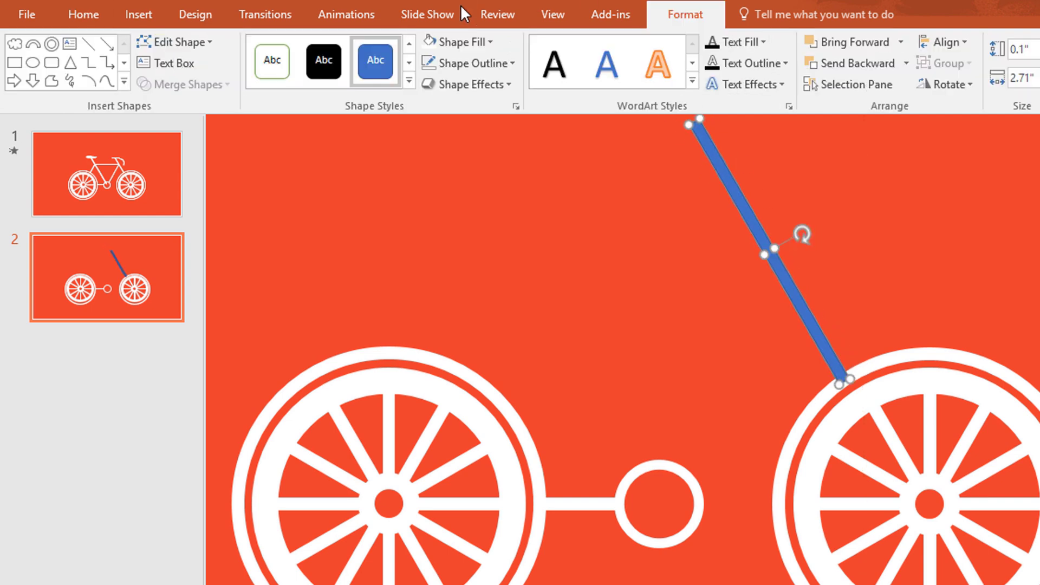
left_click(491, 44)
left_click(429, 83)
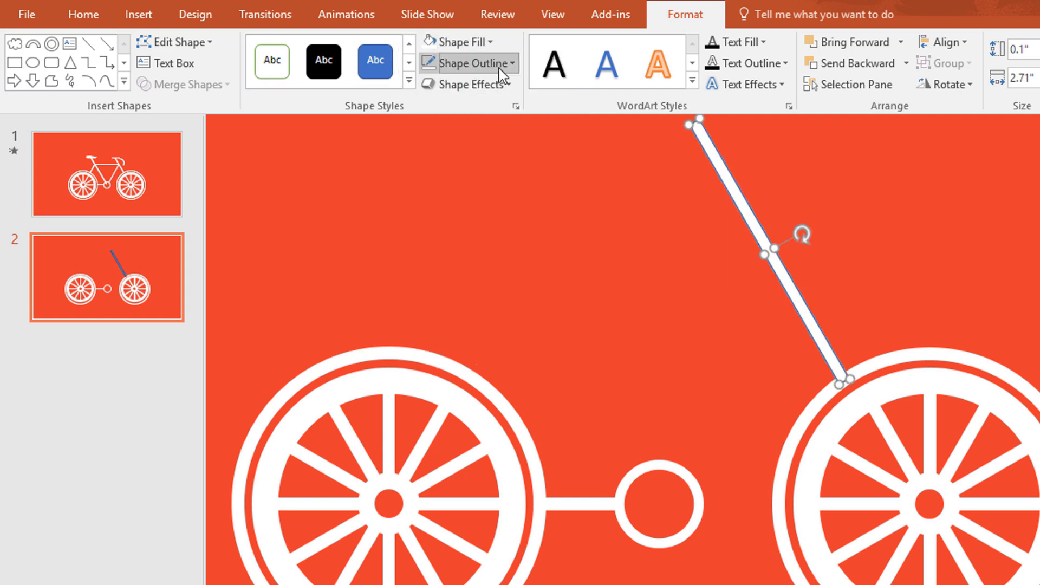
left_click(497, 66)
left_click(530, 263)
left_click_drag(699, 119, 746, 213)
left_click_drag(823, 341, 827, 340)
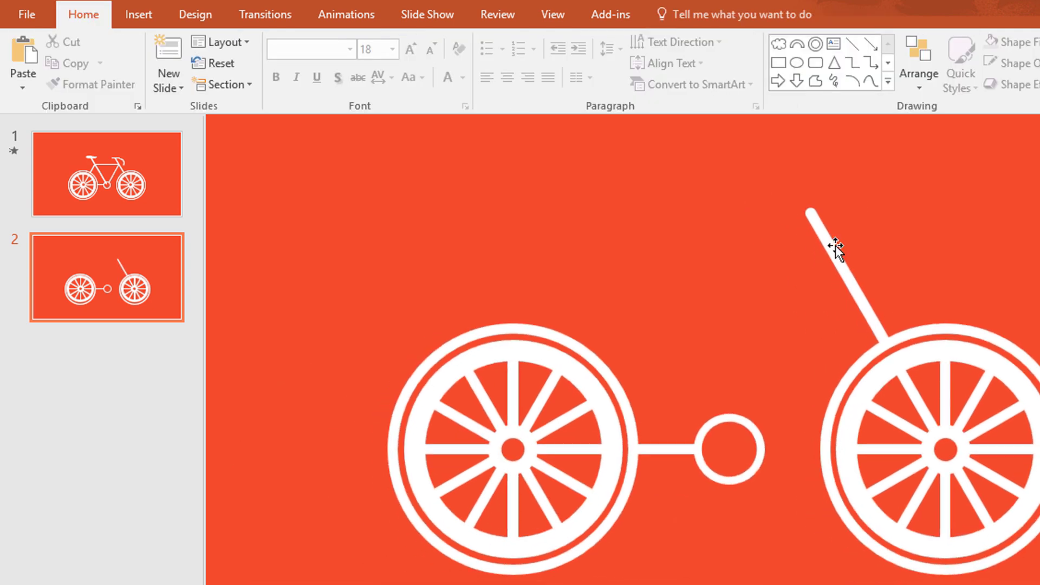
Step: Duplicate the fork bar onto the middle ring and lengthen it upward as the seat tube
left_click(835, 247)
left_click_drag(835, 248, 841, 261)
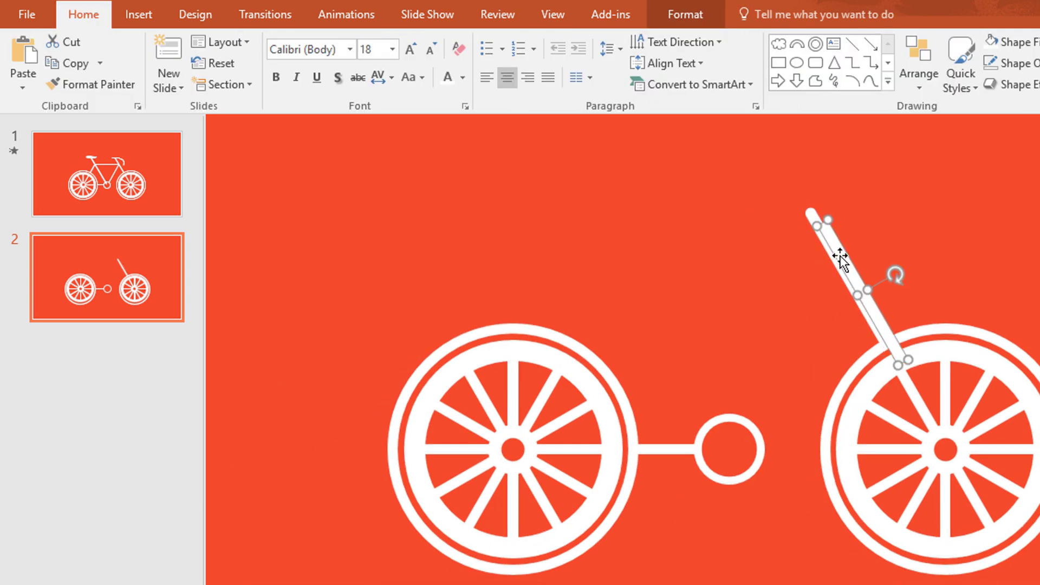
left_click_drag(874, 316, 708, 399)
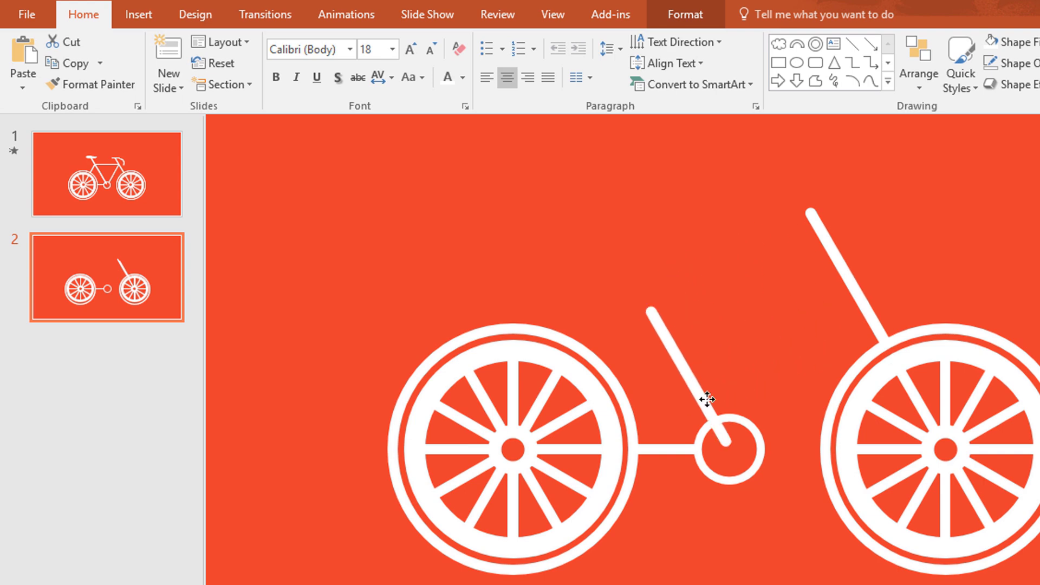
scroll(708, 399, "up", 5)
scroll(821, 400, "up", 5)
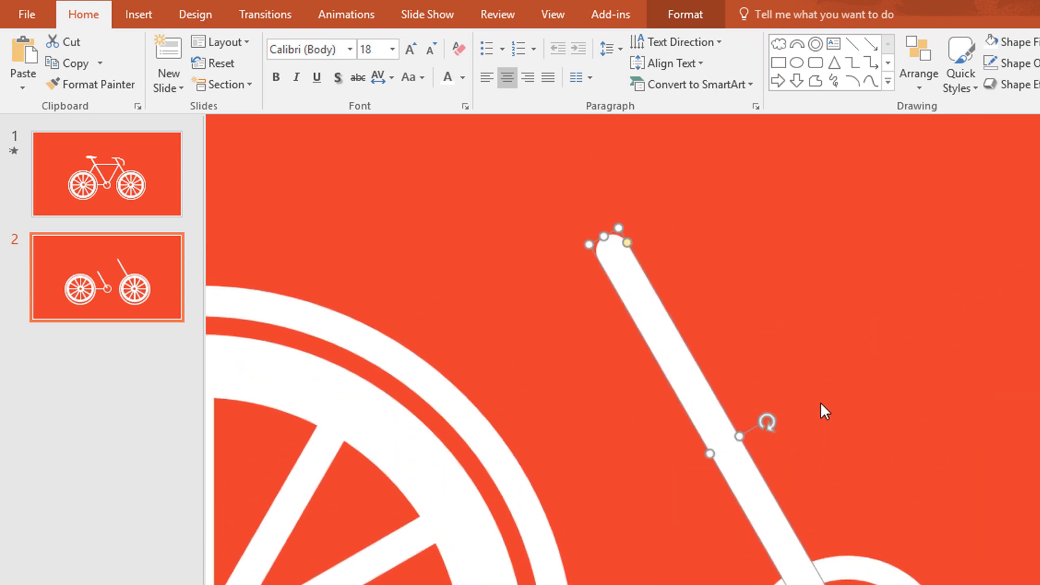
left_click_drag(600, 411, 472, 168)
scroll(600, 320, "down", 3)
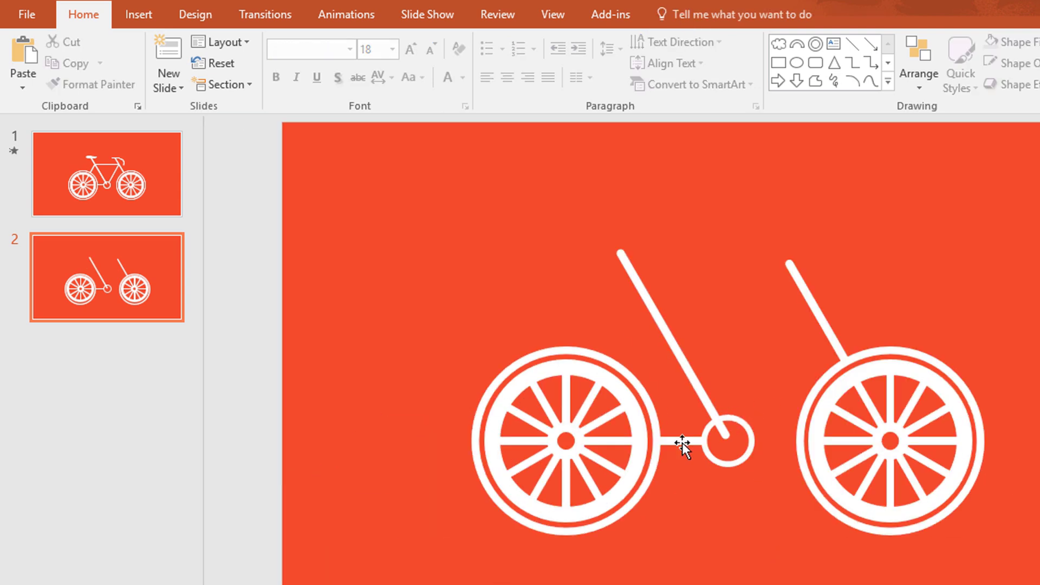
left_click(682, 443)
Step: Duplicate the short connector bar and stretch the copy along the frame tube
key("ctrl+d")
left_click_drag(708, 452, 695, 313)
scroll(695, 313, "up", 3)
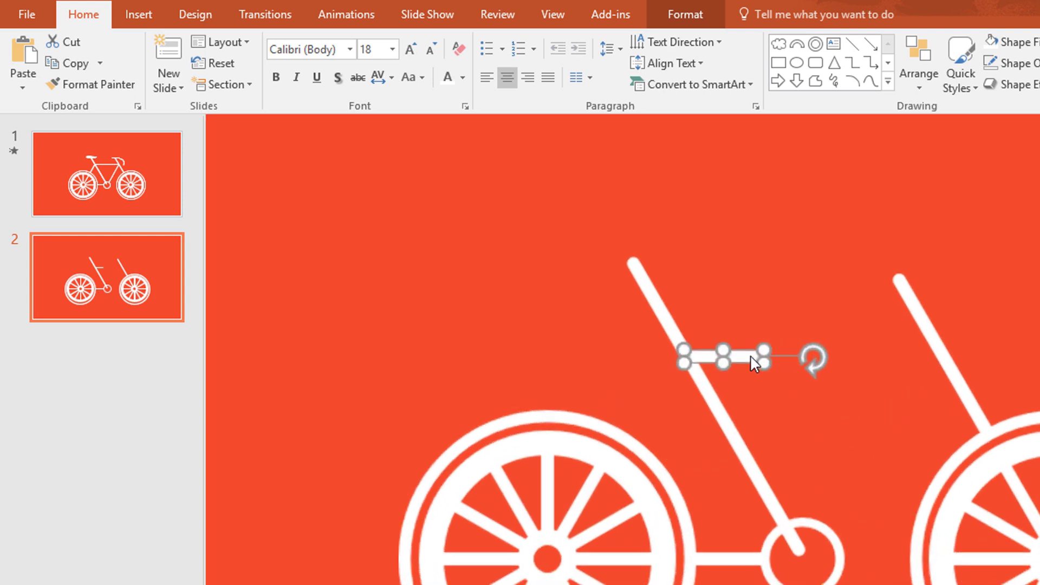
left_click_drag(827, 356, 1038, 369)
left_click(964, 441)
scroll(963, 441, "down", 4)
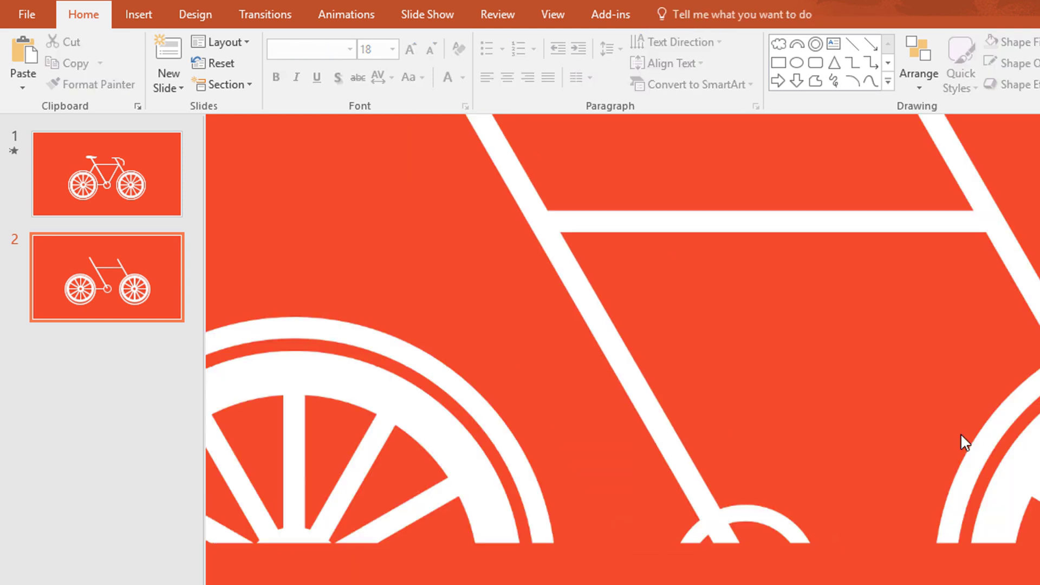
Step: Move the slanted bar left of the seat tube, reverse its slant and meet the frame junction
left_click(870, 320)
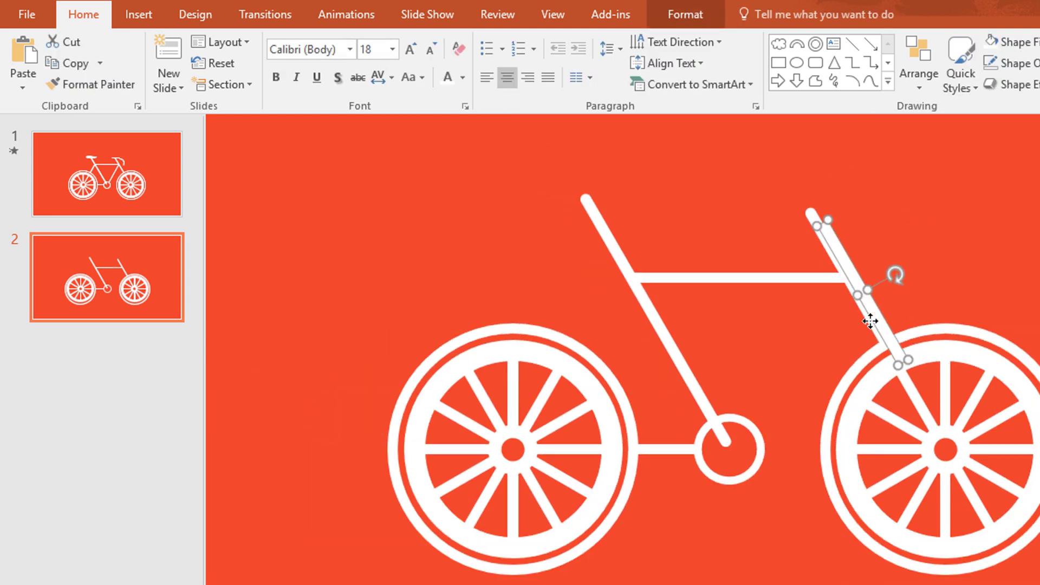
left_click_drag(882, 324, 637, 345)
left_click_drag(651, 298, 659, 359)
left_click_drag(602, 327, 604, 294)
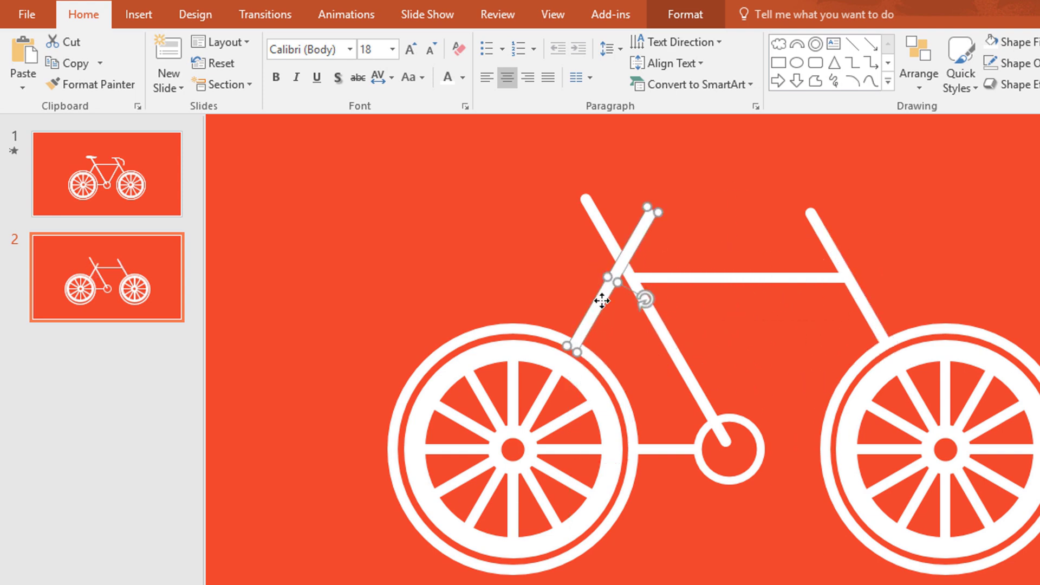
left_click_drag(654, 218, 626, 264)
Step: Raise the horizontal top bar to join the frame tubes
left_click(732, 275)
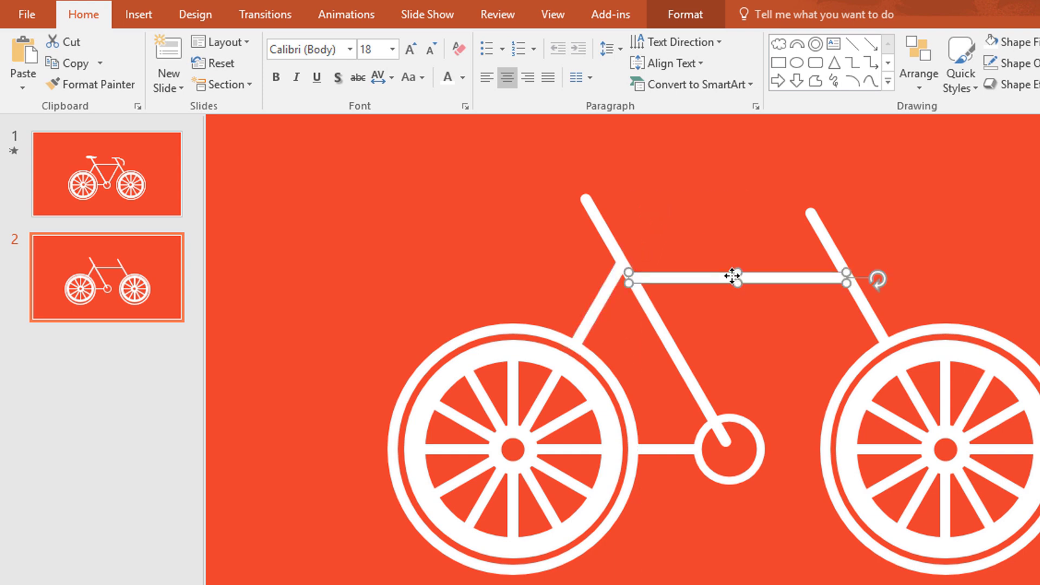
left_click_drag(728, 278, 717, 260)
left_click(724, 319)
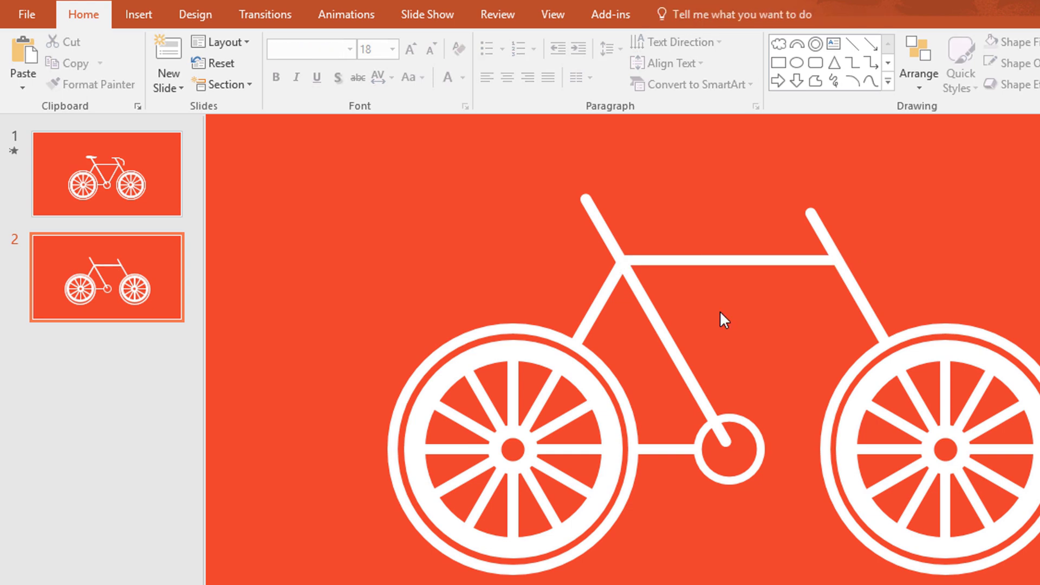
Step: Move the short seat-tube line under the right junction and extend it to the crank circle
left_click(616, 281)
left_click_drag(615, 282, 821, 288)
scroll(681, 446, "up", 3)
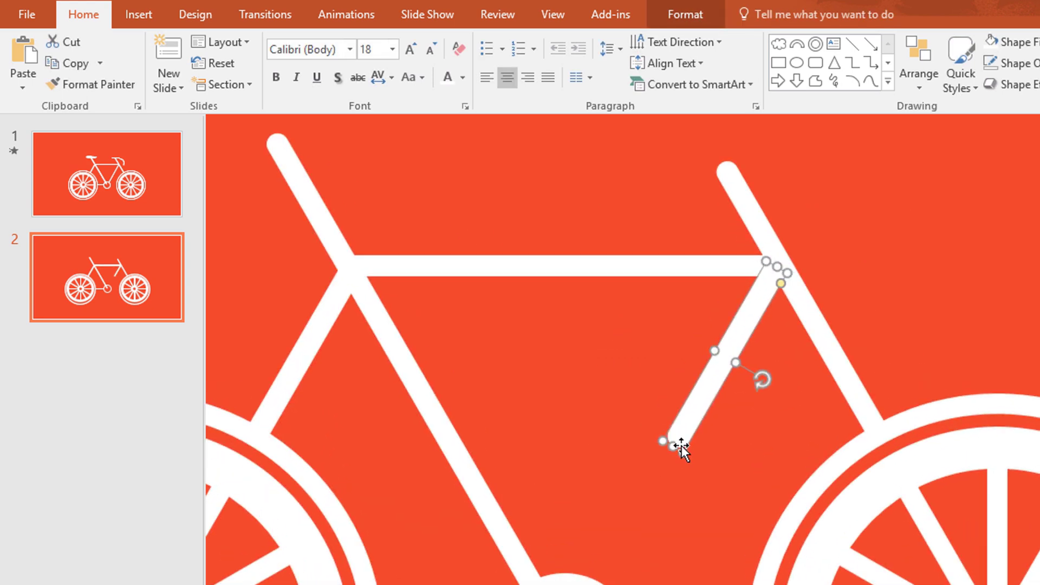
scroll(681, 441, "down", 3)
left_click_drag(671, 295, 596, 439)
left_click(663, 415)
scroll(664, 423, "down", 3)
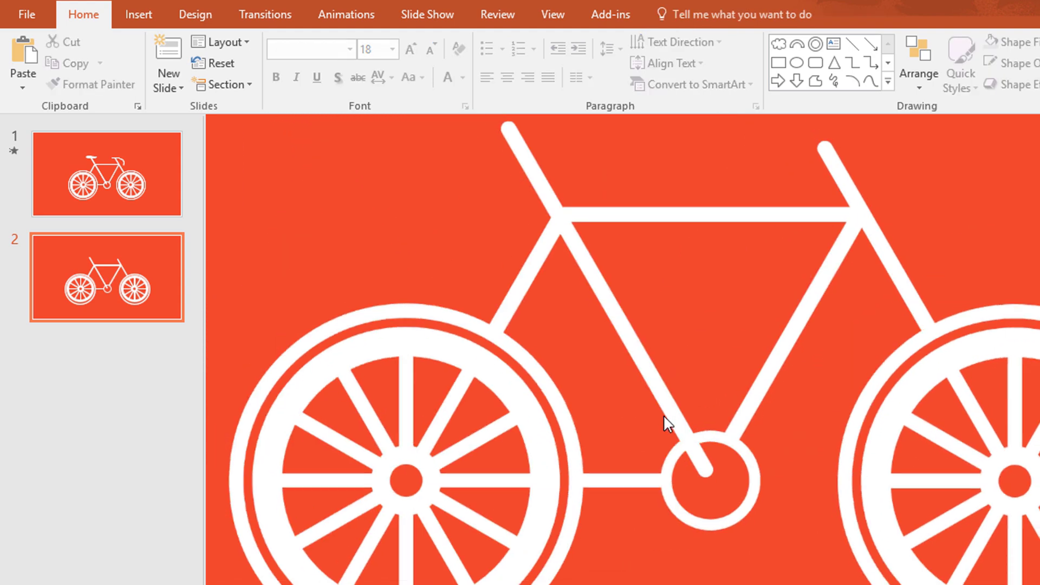
Step: Raise the seat stay to meet the top tube and nudge the seat post into place
left_click(796, 275)
left_click_drag(792, 253, 784, 250)
left_click(829, 271)
left_click(626, 338)
left_click_drag(625, 339, 798, 254)
left_click(866, 260)
left_click(854, 82)
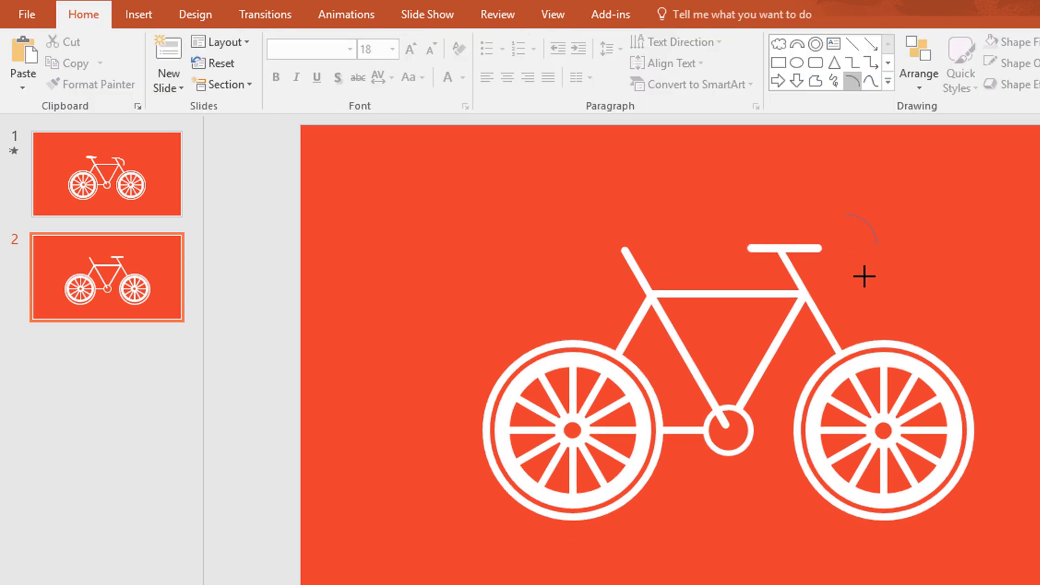
Step: Draw an arc and shape it into a curved handlebar at the bicycle's front end
left_click_drag(868, 283, 884, 284)
mouse_move(884, 245)
left_mouse_down()
mouse_move(875, 265)
mouse_move(868, 257)
left_mouse_up()
left_click_drag(870, 217, 840, 255)
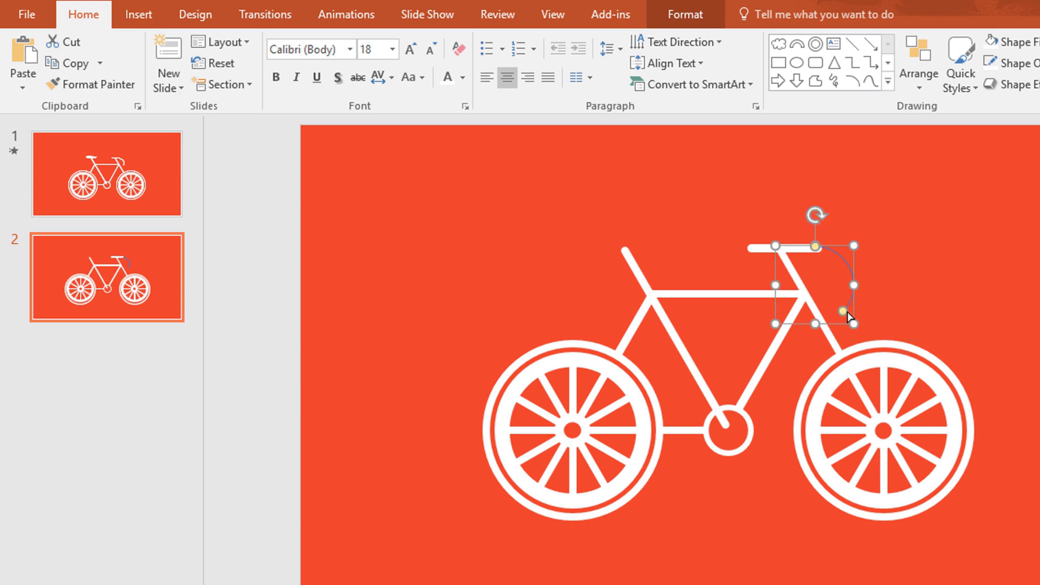
left_click_drag(843, 312, 848, 305)
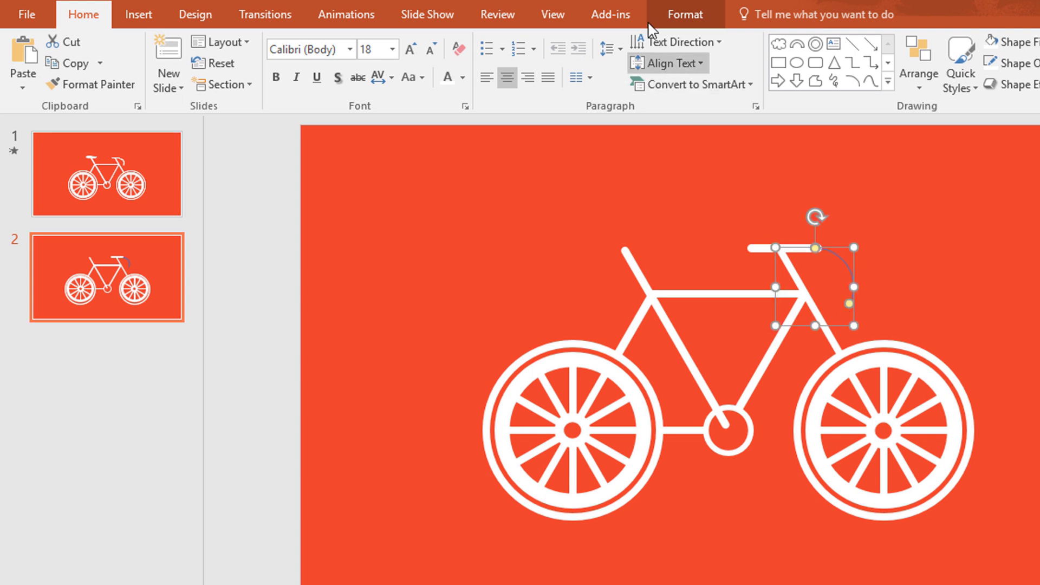
Step: Make the handlebar arc's outline white
left_click(661, 7)
left_click(508, 64)
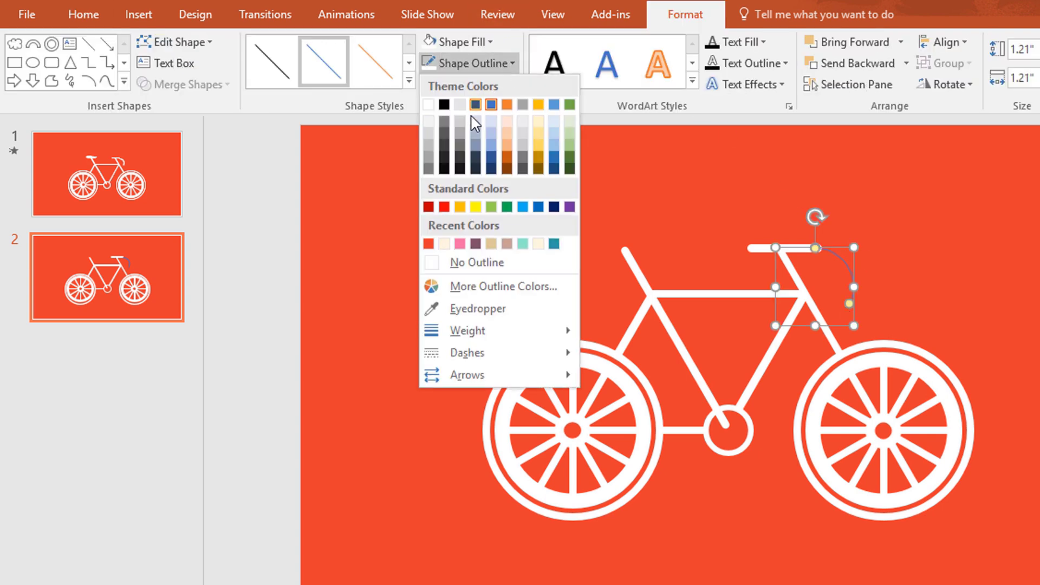
left_click(429, 104)
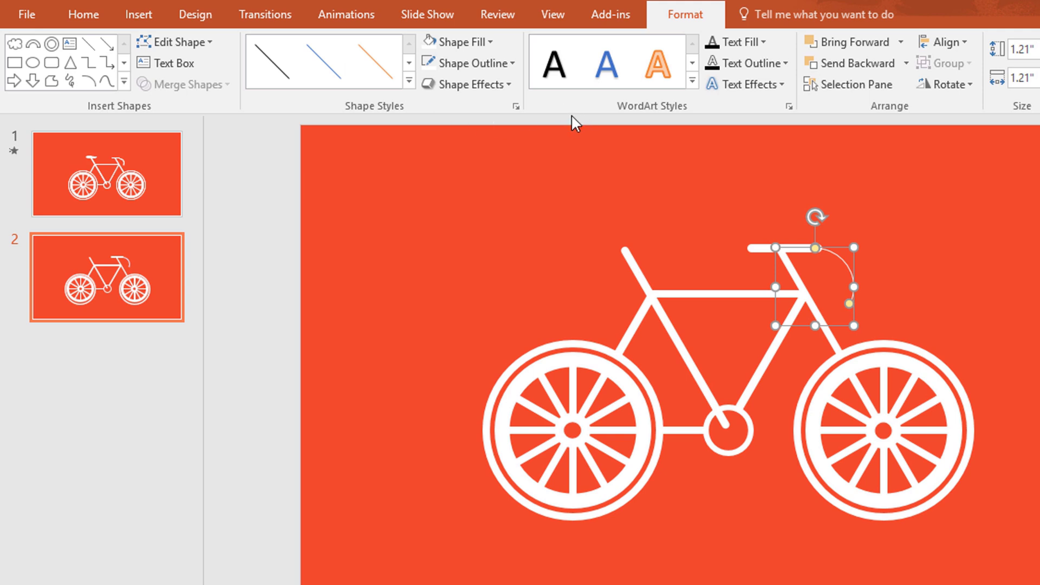
Step: In Format Shape, give the arc a 9.25 pt line width and Round cap type
left_click(517, 106)
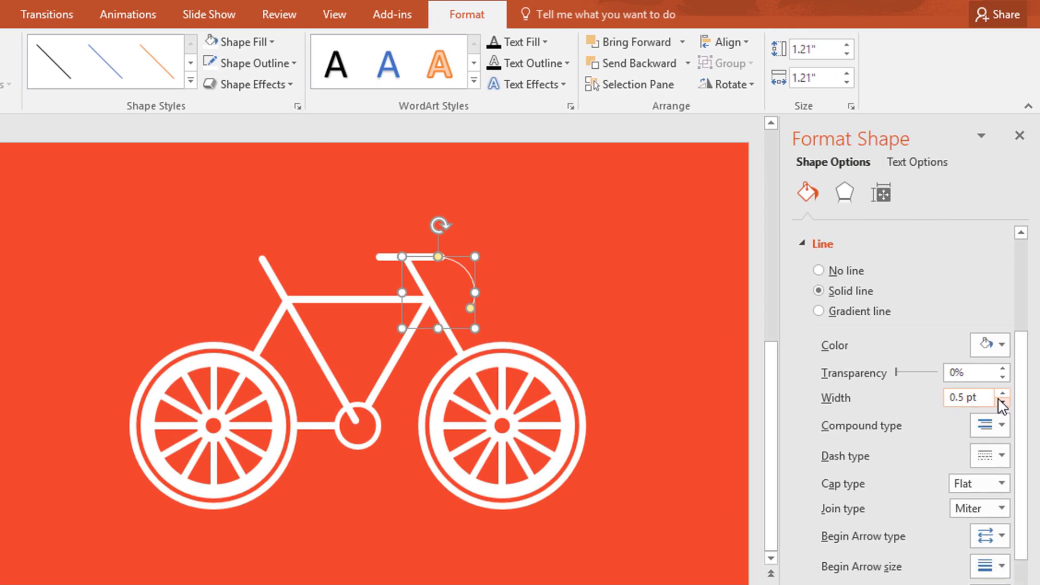
left_click(1003, 393)
left_click(1002, 483)
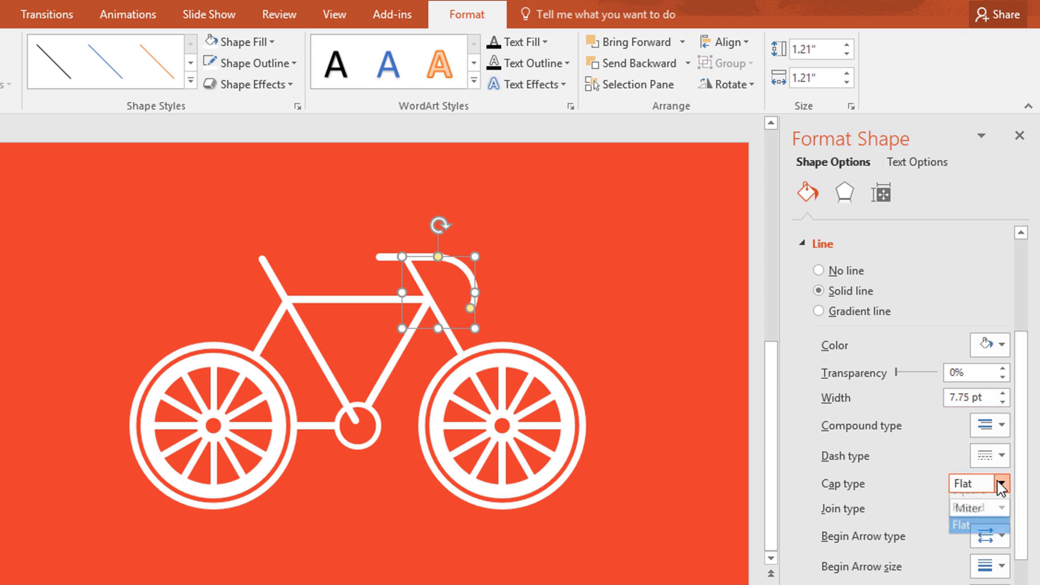
left_click(997, 521)
scroll(562, 300, "up", 5, "ctrl")
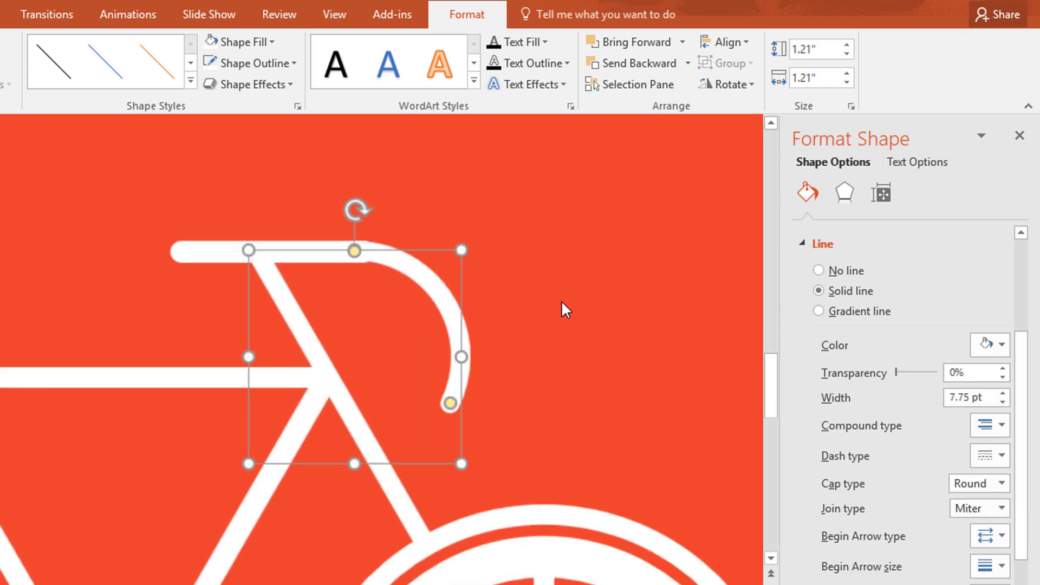
left_click(1003, 394)
left_click(1003, 394)
left_click(1003, 393)
left_click(1003, 394)
left_click(1003, 394)
left_click(1003, 393)
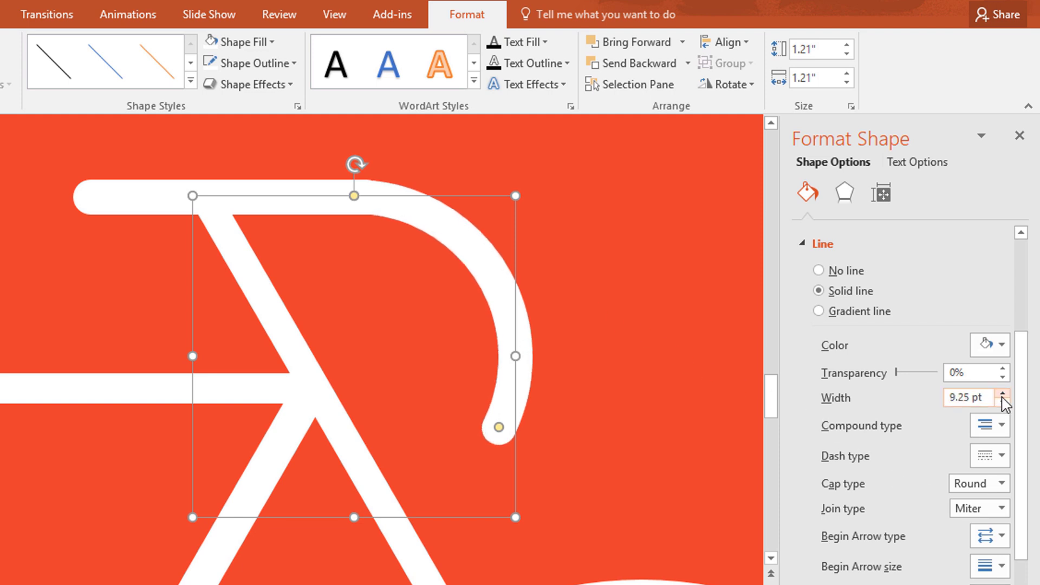
left_click(1019, 136)
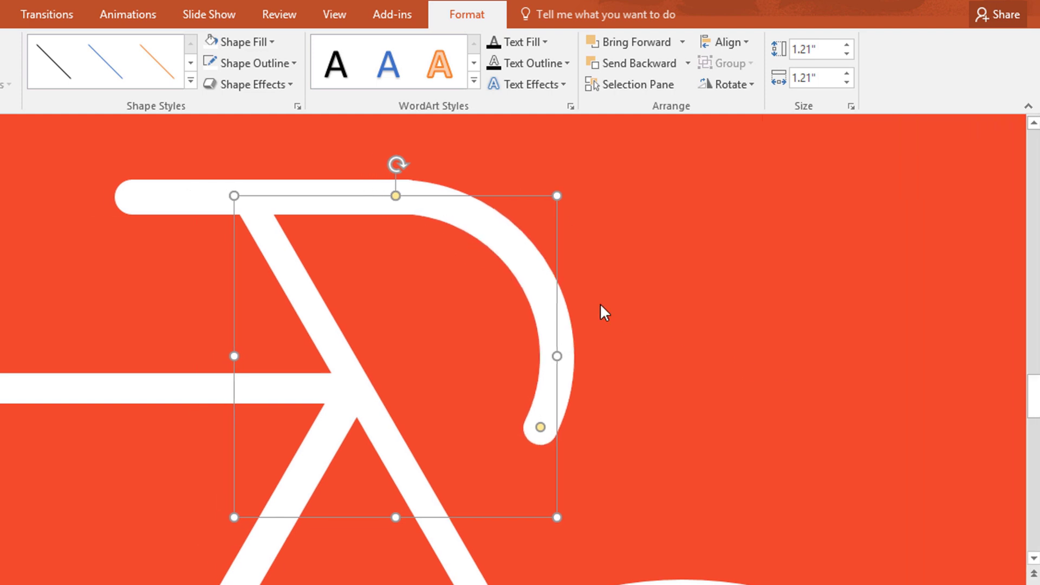
scroll(713, 353, "down", 5, "ctrl")
left_click(620, 149)
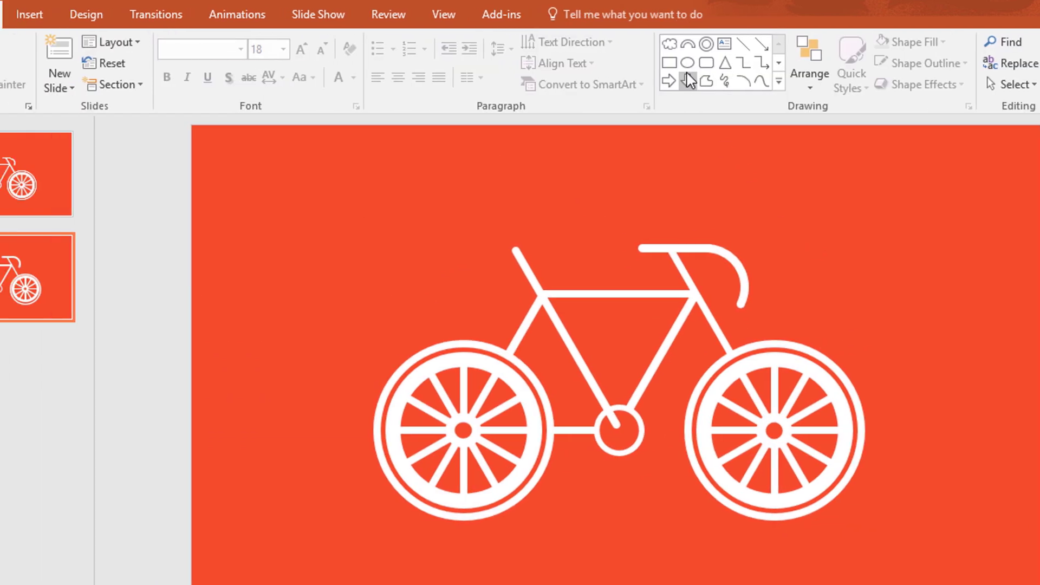
Step: Draw two overlapping ovals above the seat post and Subtract them into a saddle shape
left_click(579, 62)
left_click_drag(372, 227, 400, 236)
left_click_drag(619, 236, 660, 229)
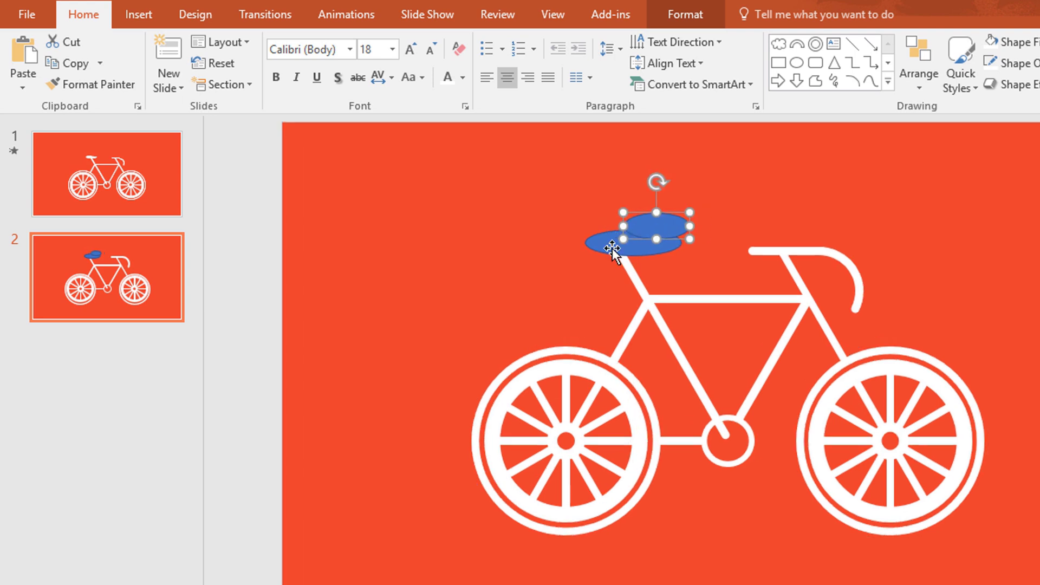
left_click(616, 242)
left_click(676, 227, "shift")
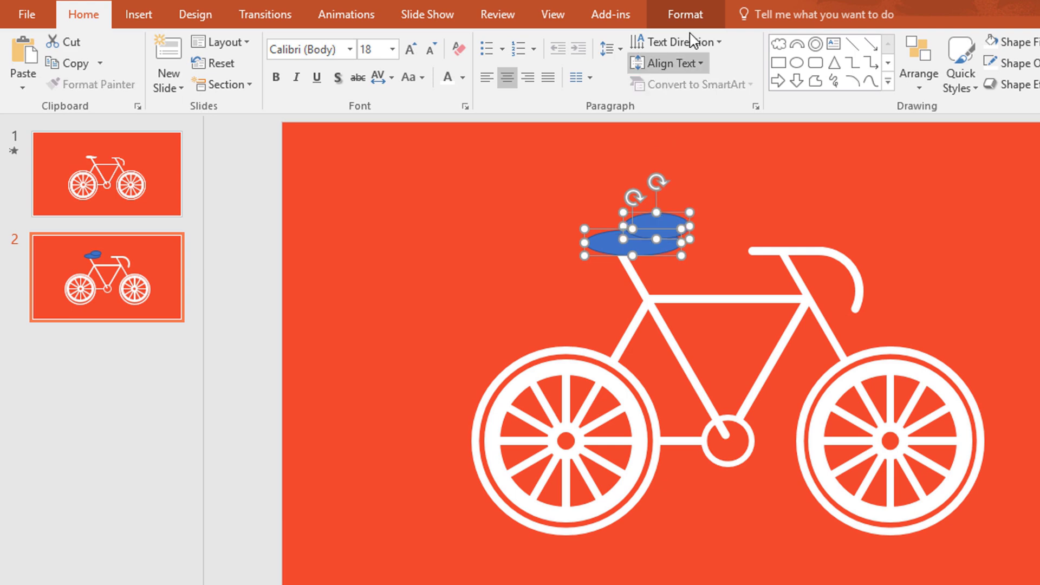
left_click(698, 14)
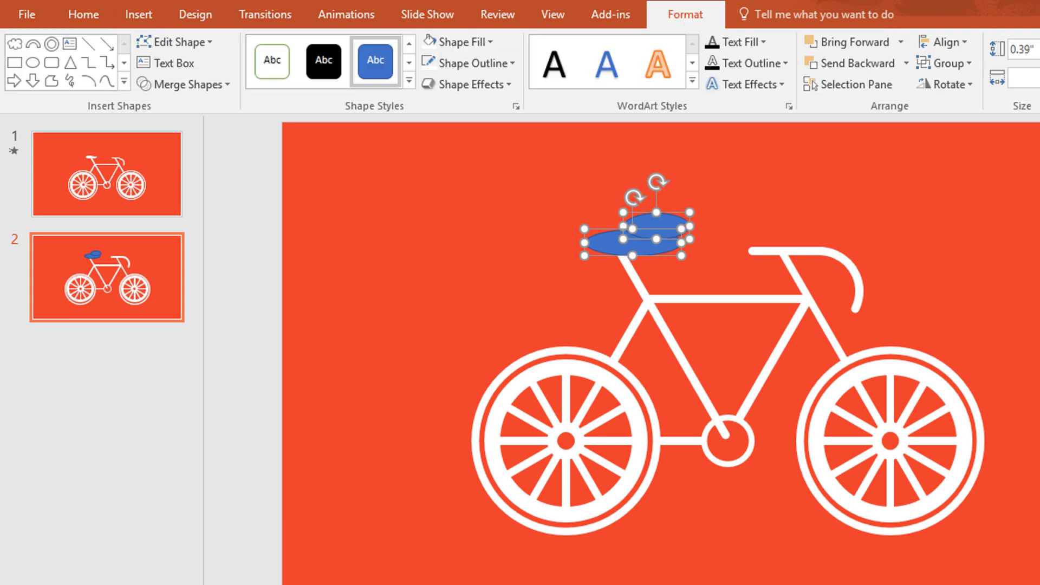
left_click(226, 85)
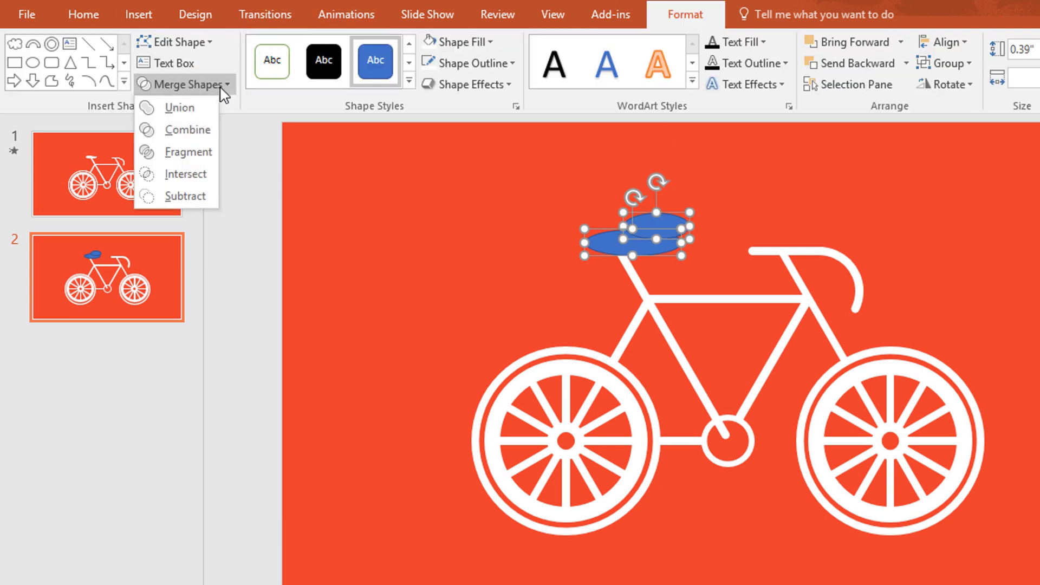
left_click(205, 197)
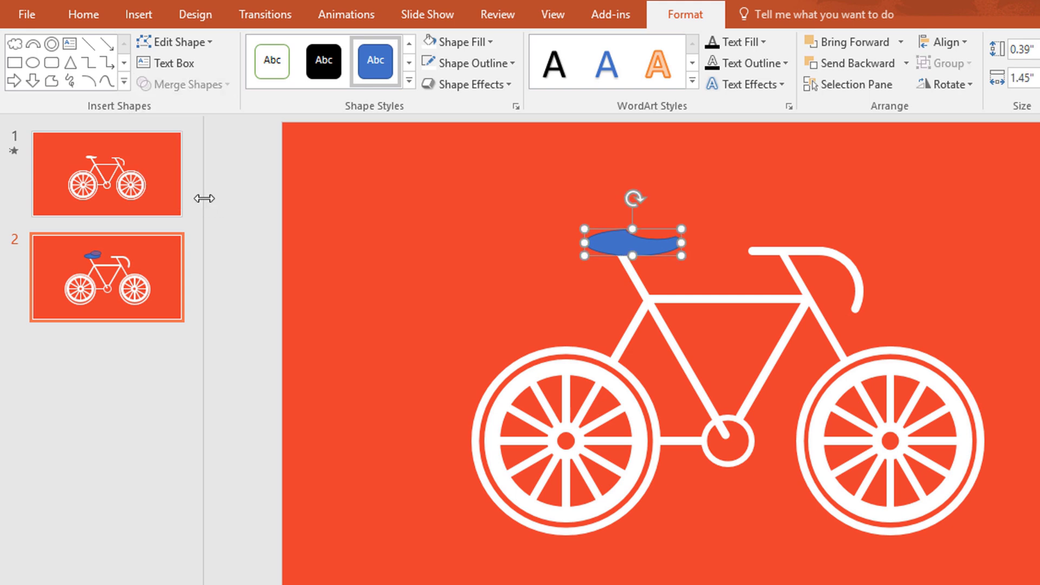
Step: Fill the saddle white with no outline and place it atop the seat post
left_click(490, 43)
left_click(428, 83)
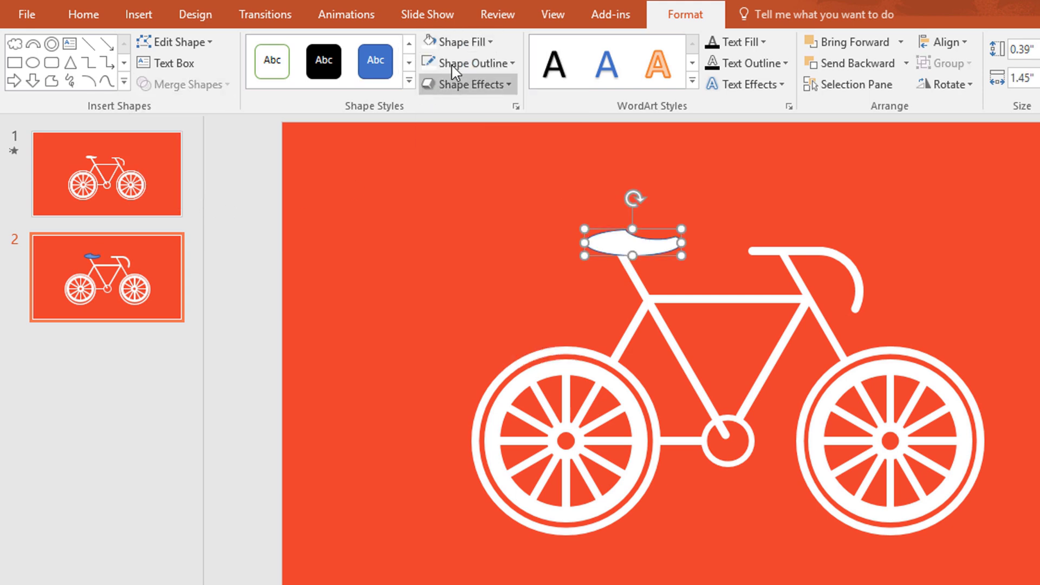
left_click(484, 64)
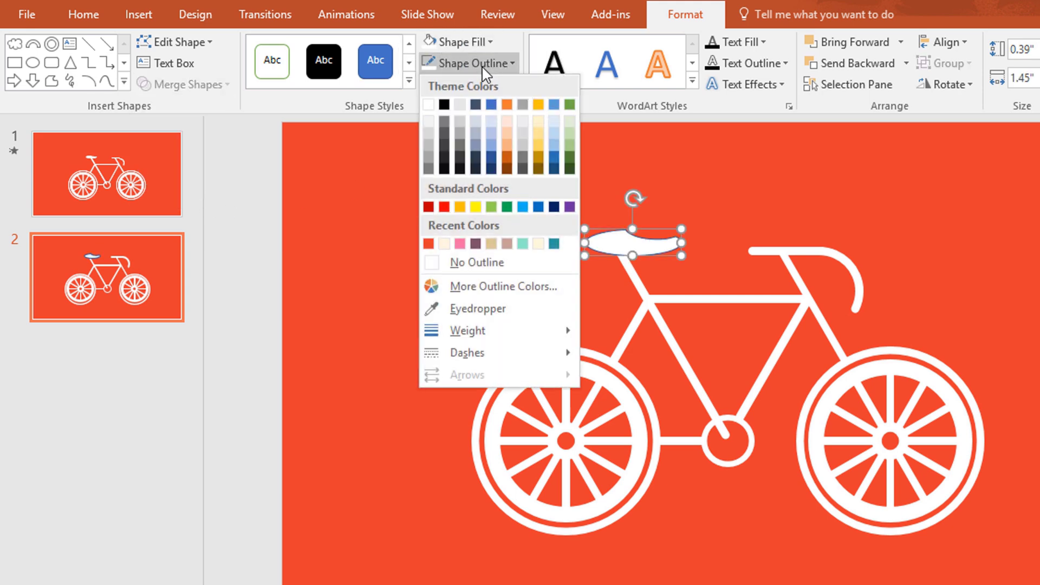
left_click(486, 263)
left_click_drag(625, 245, 616, 239)
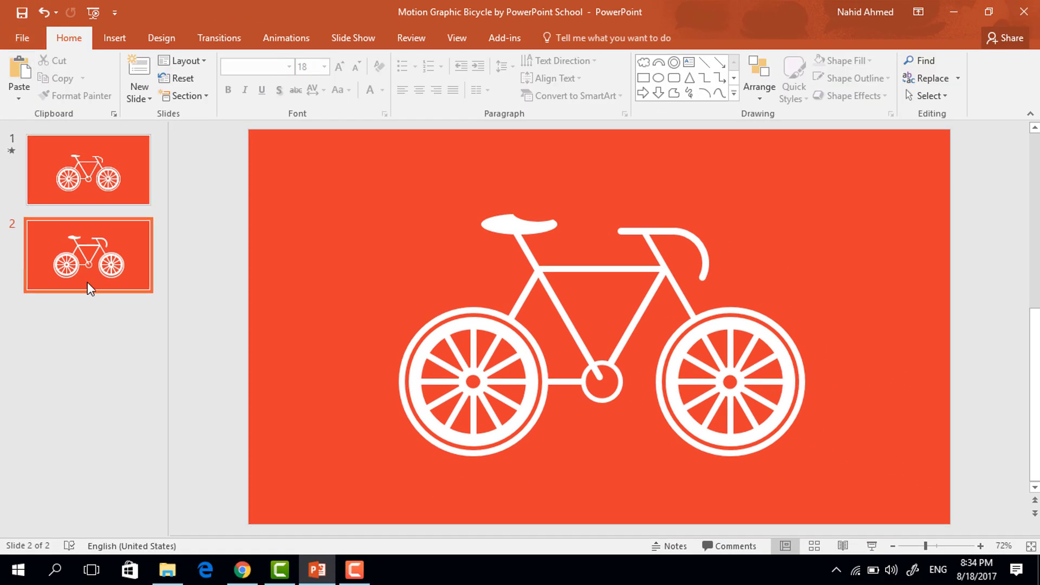
Step: Duplicate slide 2 as slide 3, group its bicycle with Ctrl+G, then reselect slide 2's left wheel
left_click(101, 269)
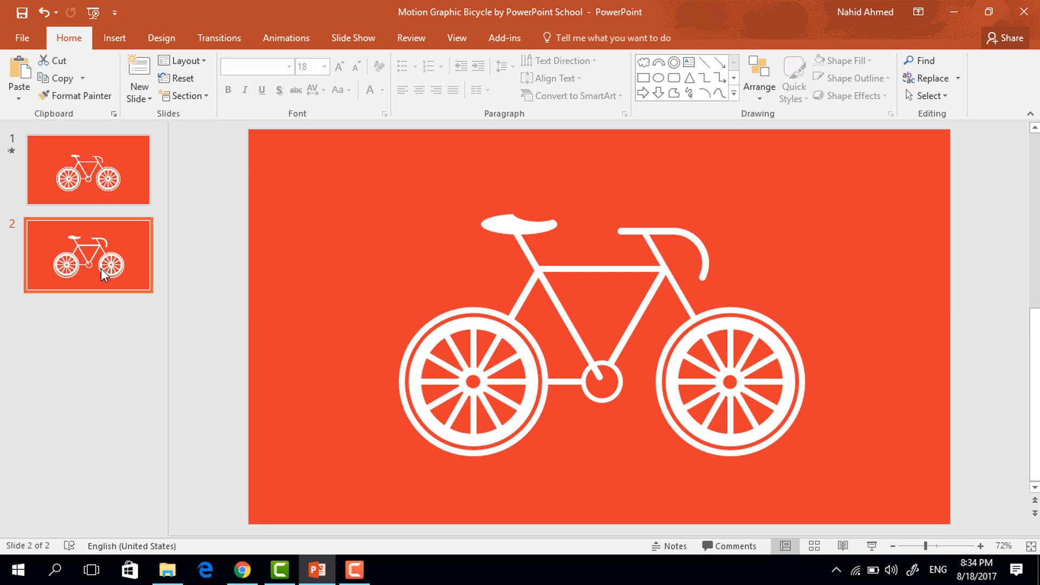
key("ctrl+d")
left_click(443, 276)
mouse_move(443, 282)
left_mouse_down()
mouse_move(785, 490)
mouse_move(862, 503)
left_mouse_up()
key("ctrl+g")
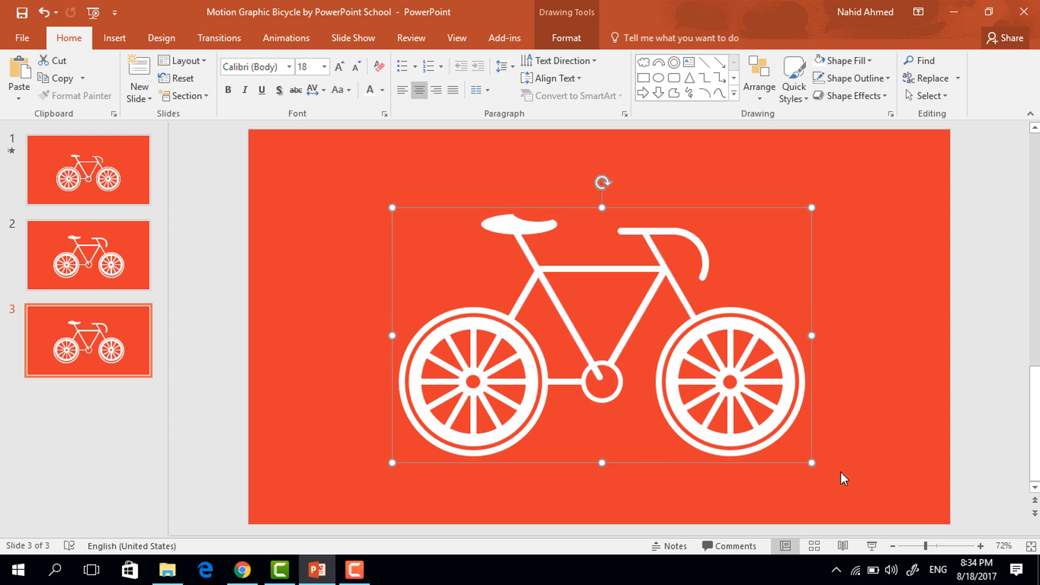
left_click(126, 268)
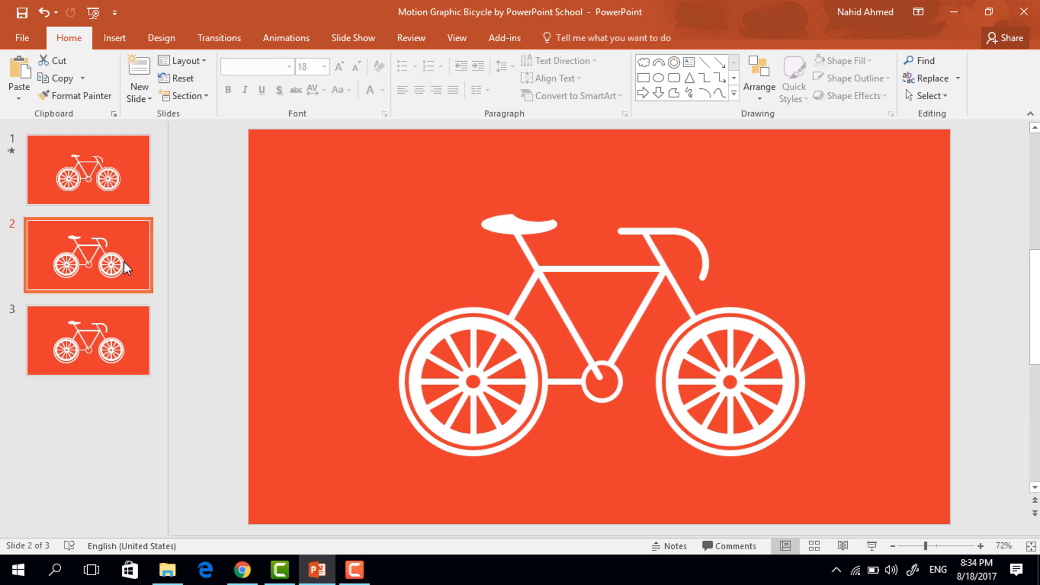
left_click(477, 317)
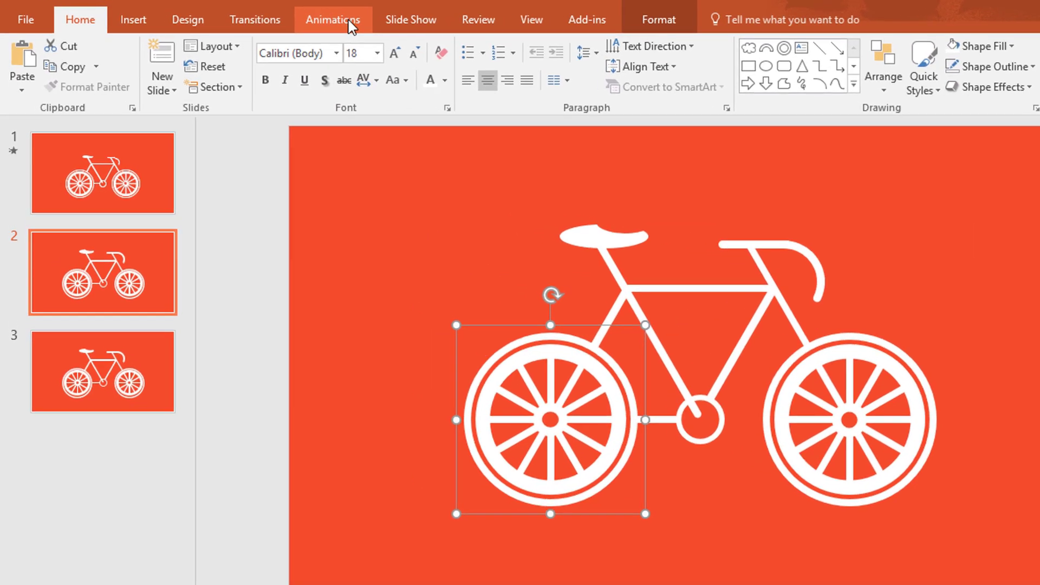
Step: Apply the Spin emphasis animation to the left wheel
left_click(295, 37)
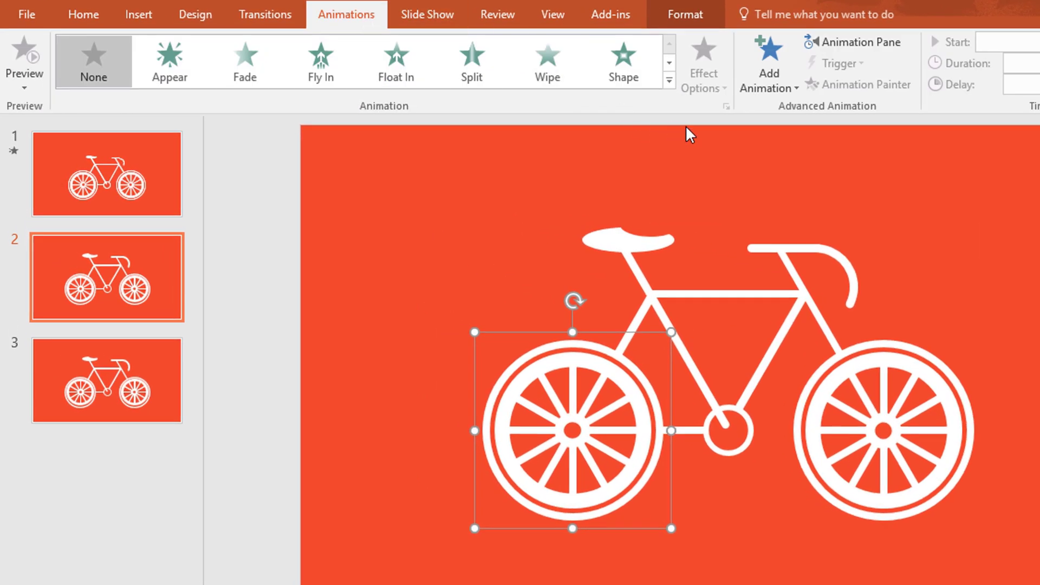
left_click(670, 81)
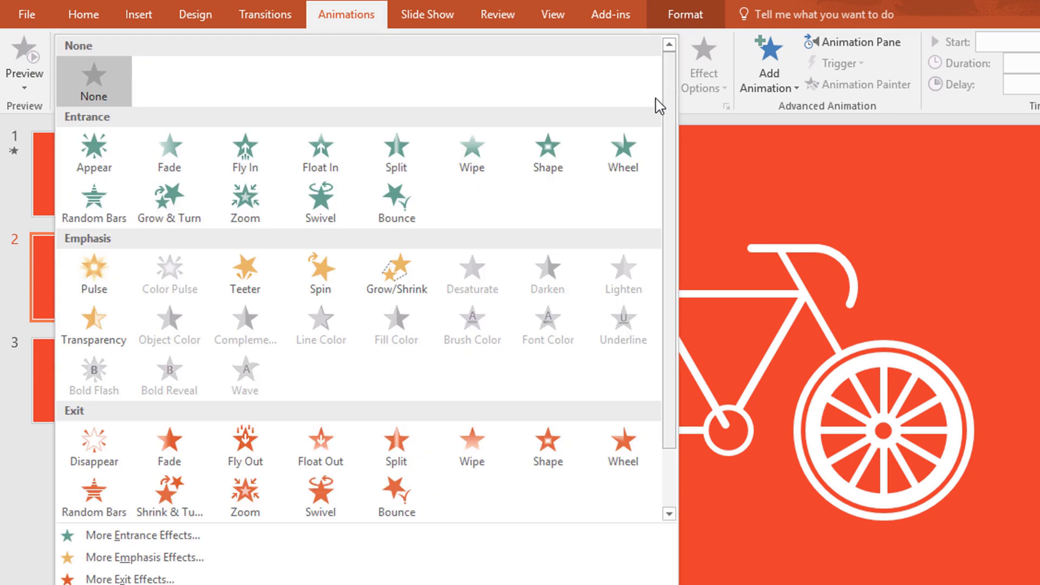
left_click(314, 285)
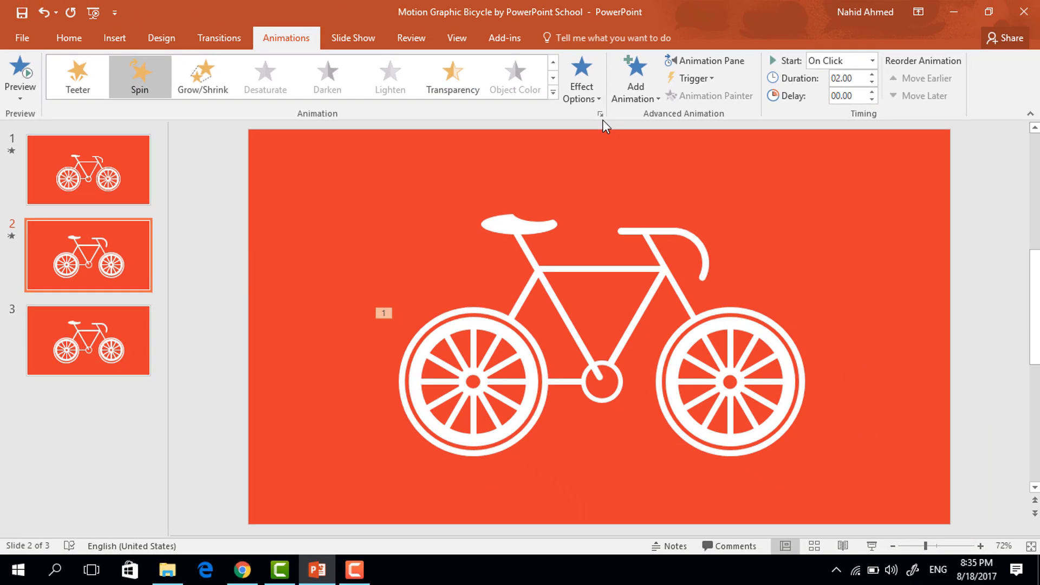
Step: Set the left wheel's Spin timing to 1 second (Fast), repeating 2 times
left_click(600, 114)
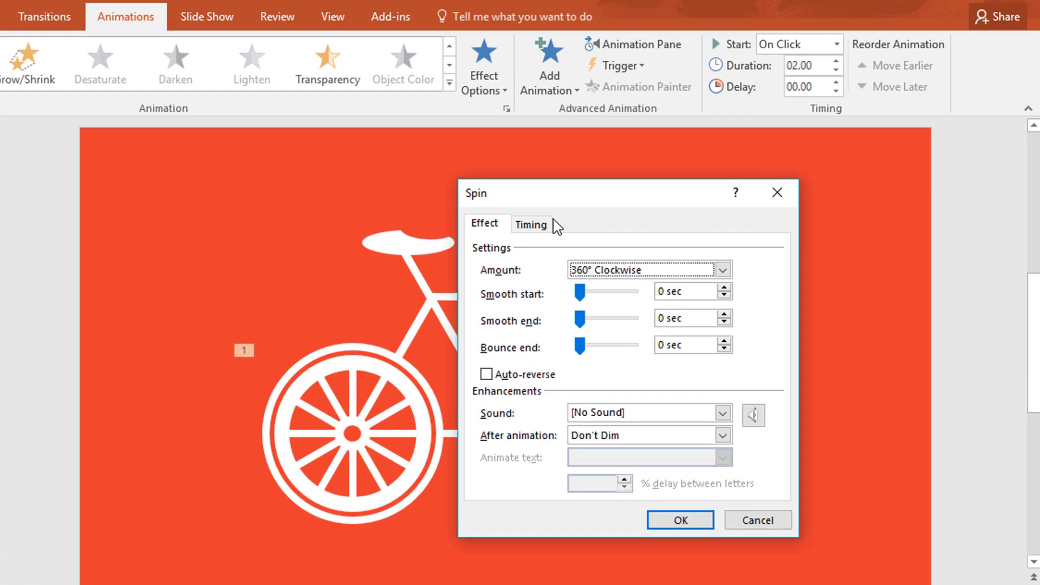
left_click(523, 225)
left_click(646, 297)
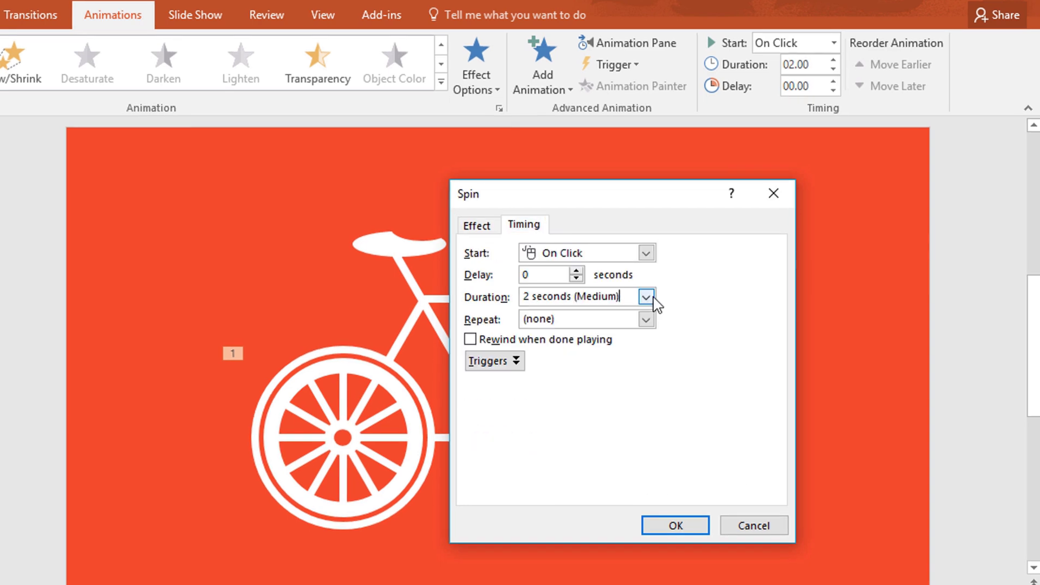
left_click(633, 352)
key("Tab")
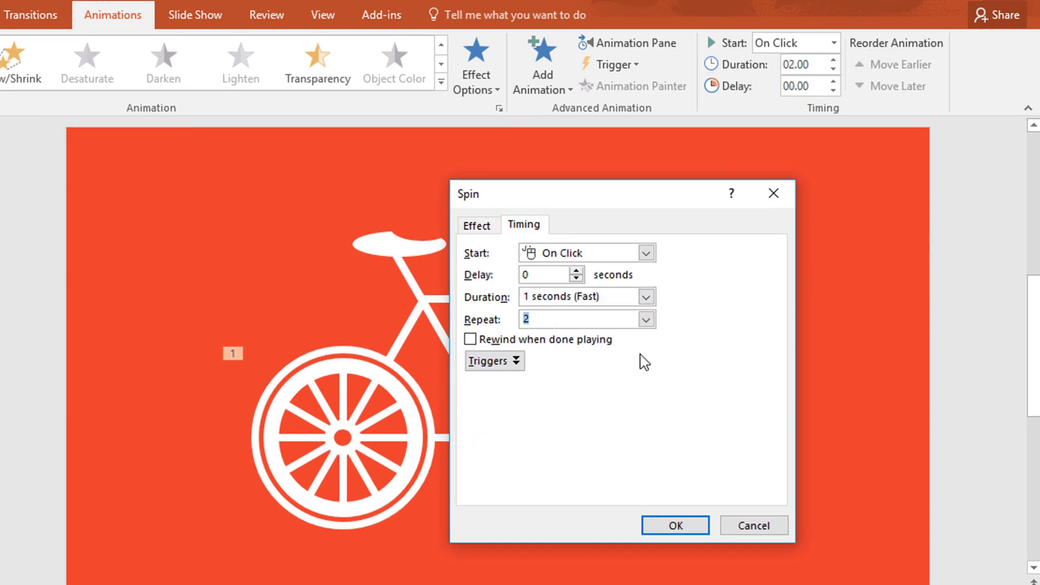
left_click(694, 524)
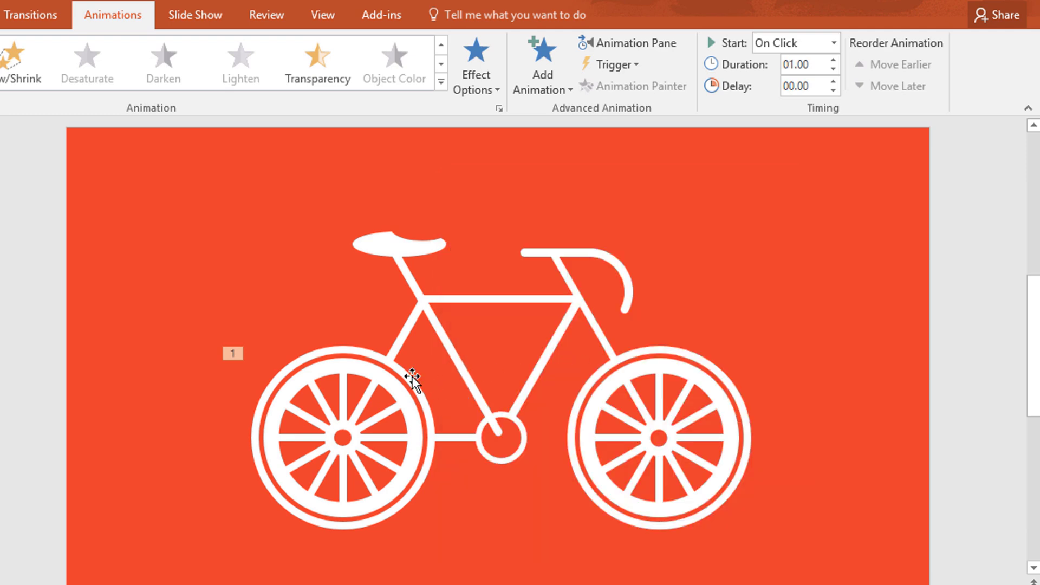
Step: Copy the left wheel's spin to the right wheel with Animation Painter, starting With Previous
left_click(395, 378)
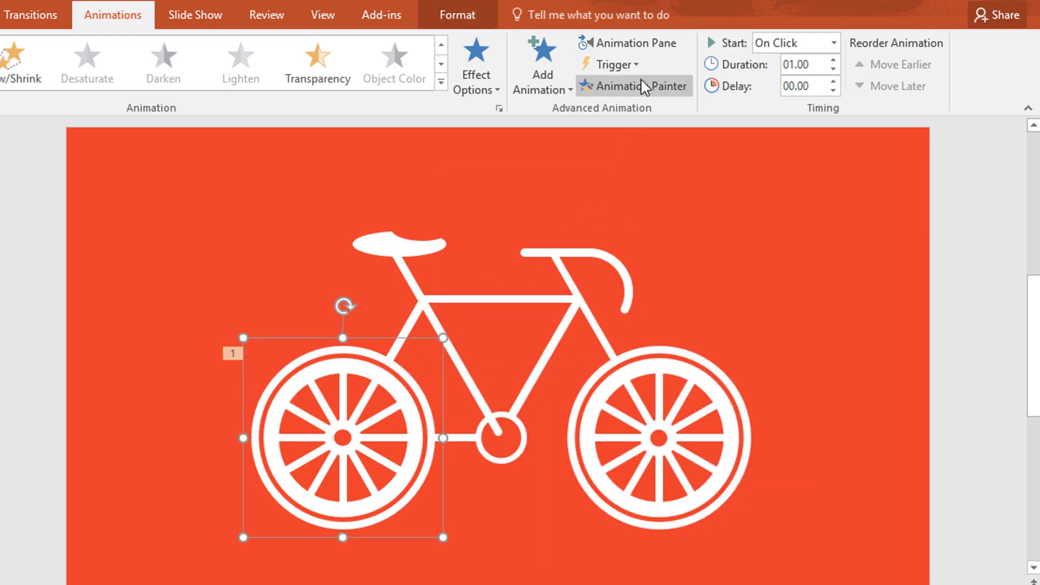
left_click(679, 86)
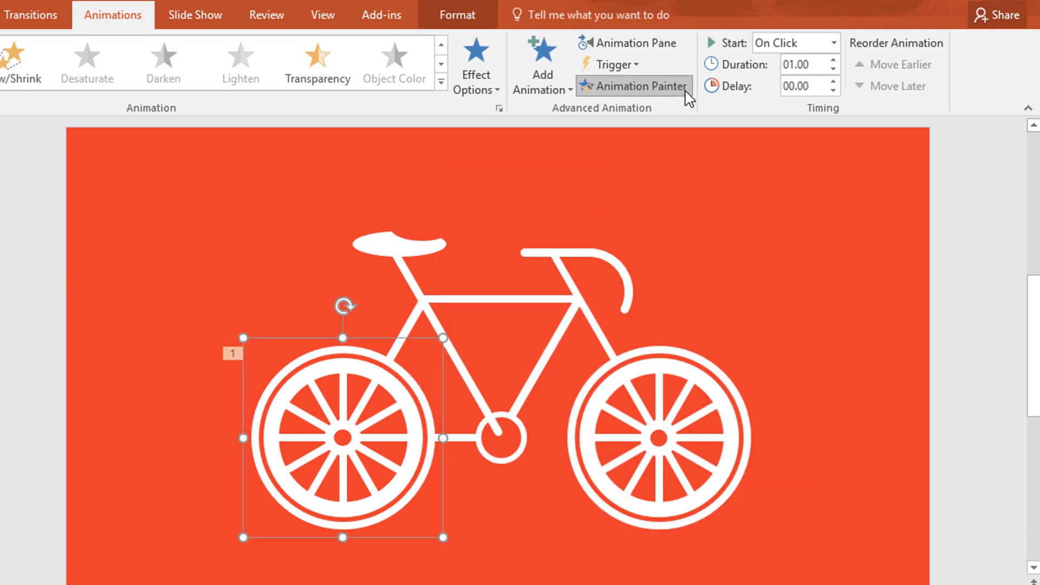
left_click(728, 408)
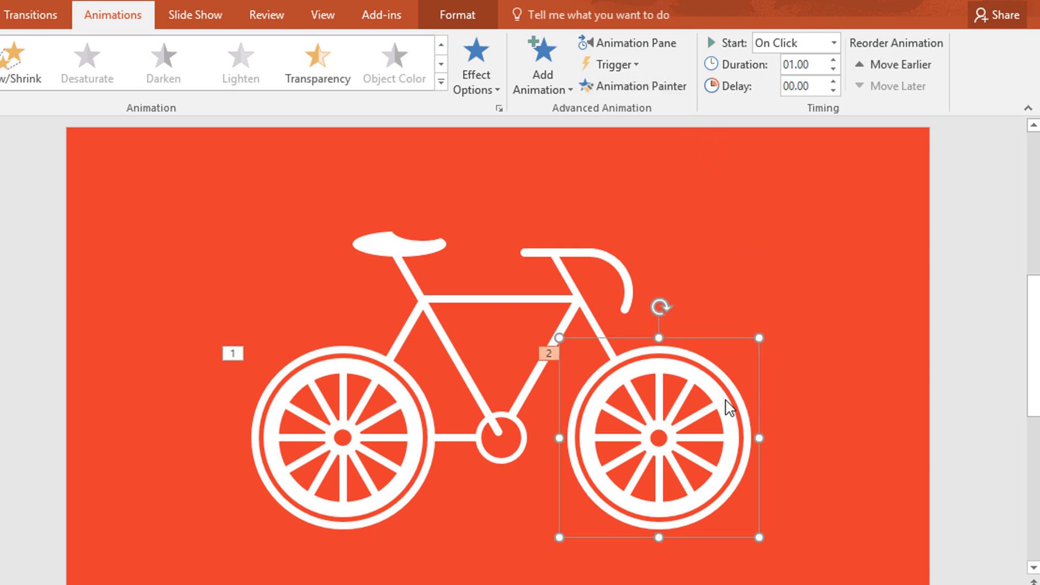
left_click(835, 43)
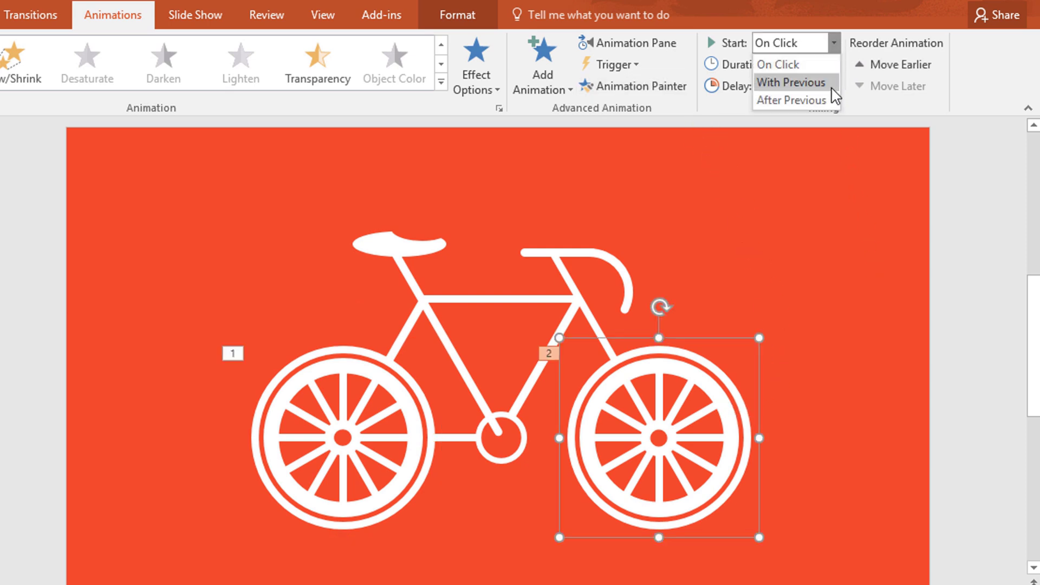
left_click(833, 88)
Step: Select every part of the bicycle
left_click(829, 325)
left_click_drag(110, 163, 843, 578)
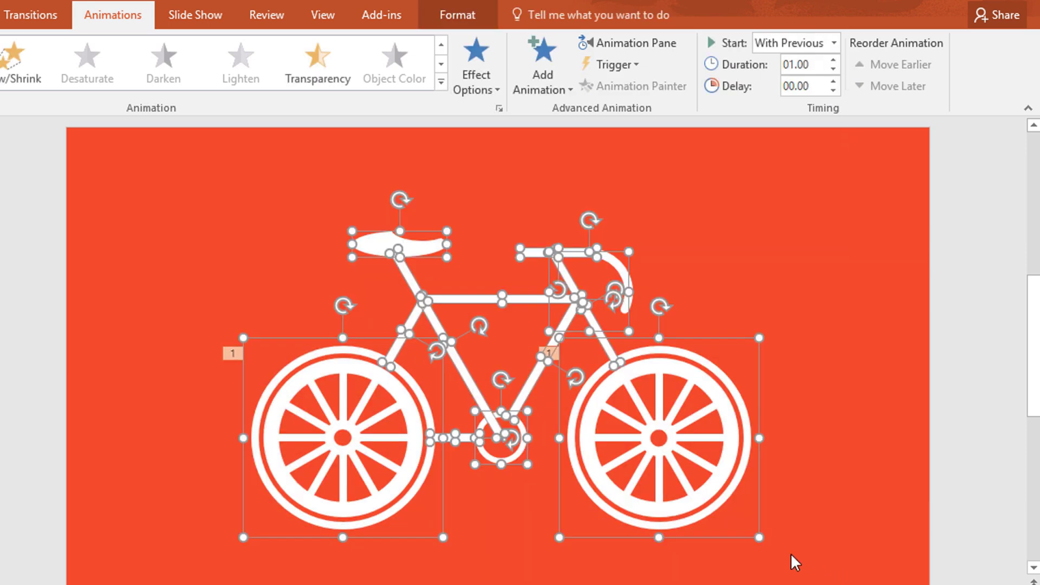
left_click(561, 86)
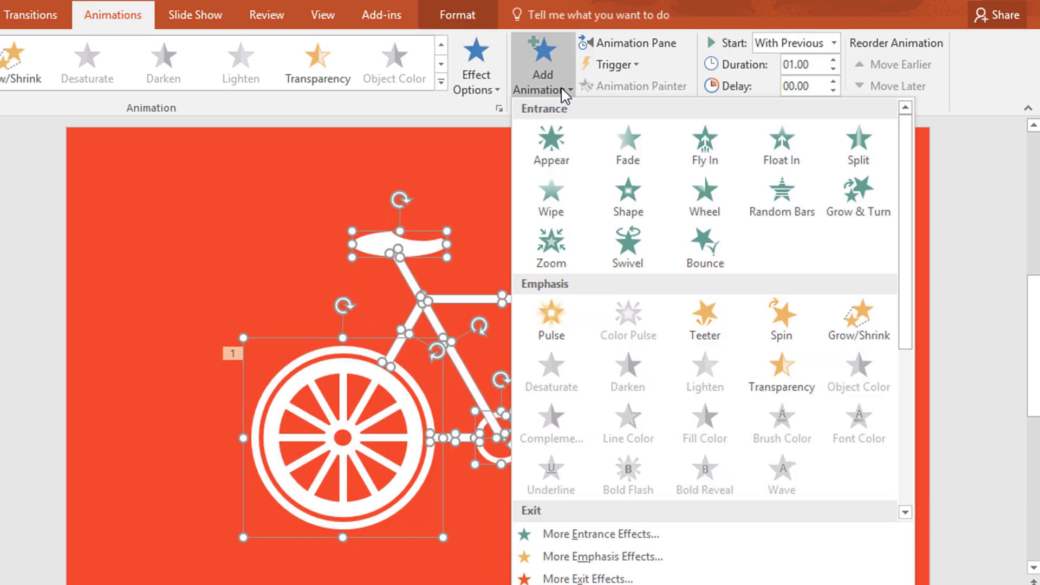
Step: Give all bicycle parts a Disappear exit effect set to start After Previous
scroll(707, 358, "down", 3)
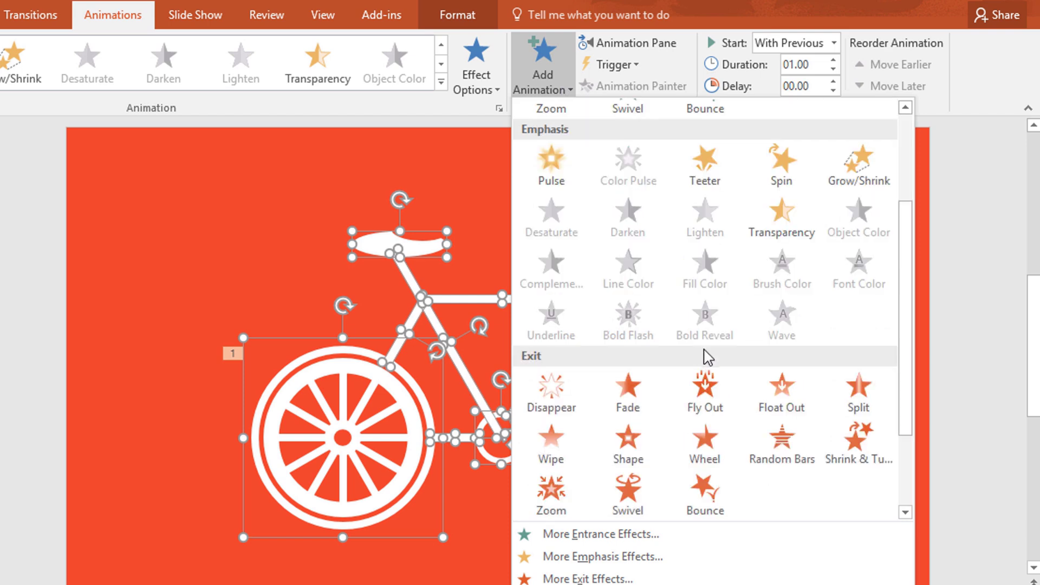
left_click(560, 397)
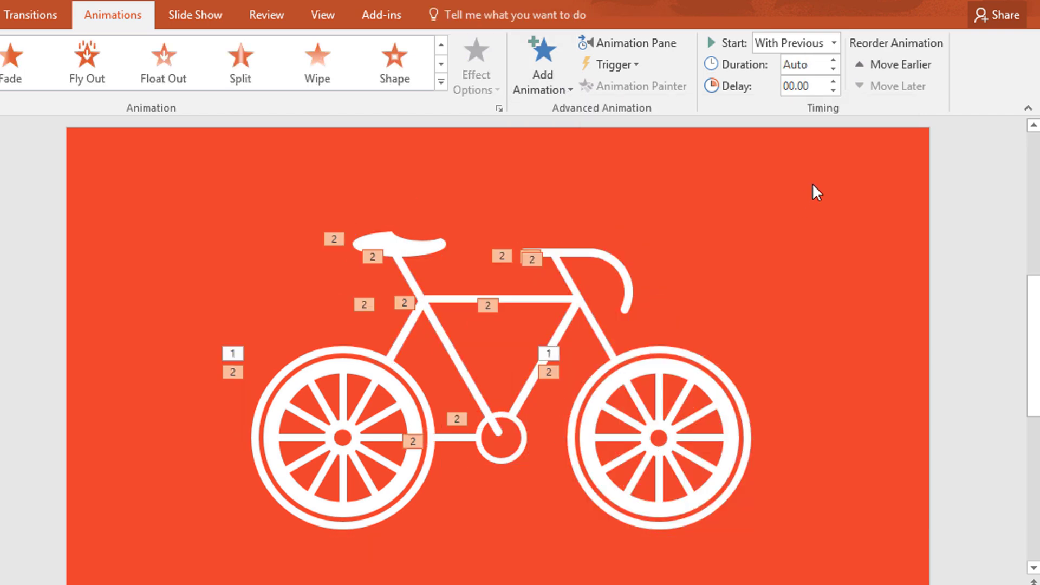
left_click(835, 43)
left_click(830, 103)
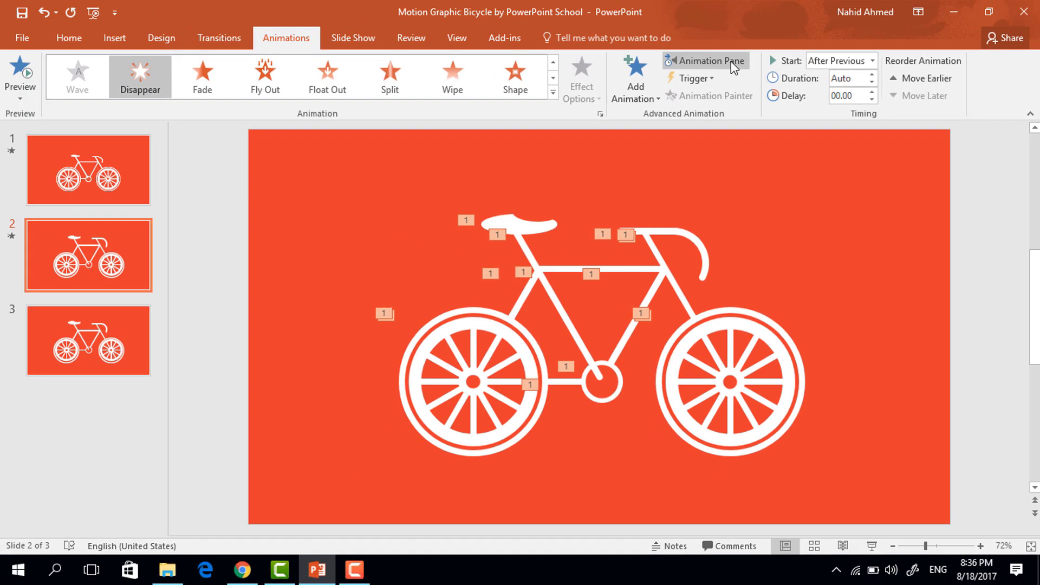
left_click(658, 43)
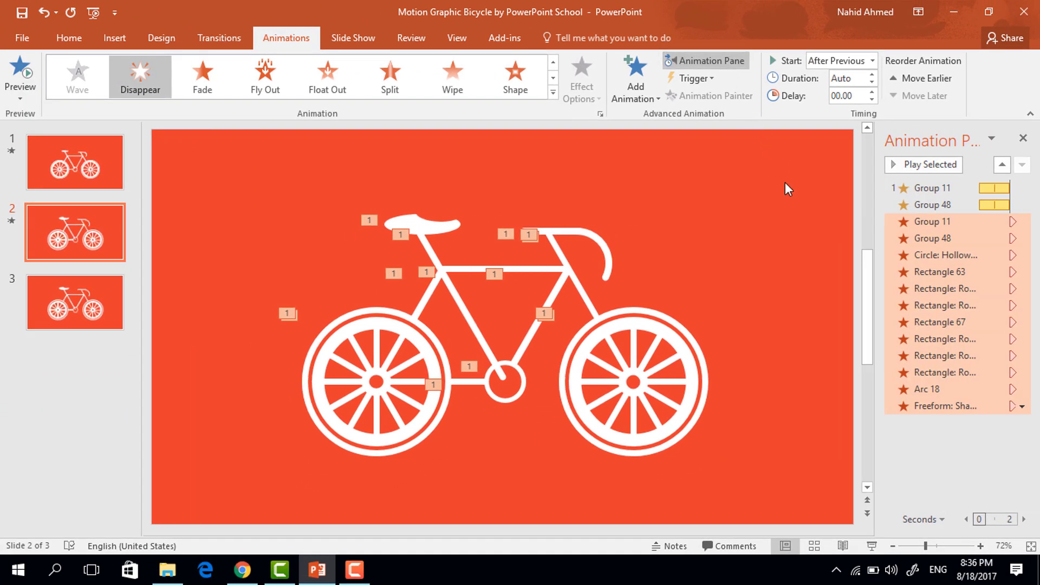
Step: Move the grouped bicycle from slide 3 and paste it onto slide 2
left_click(108, 307)
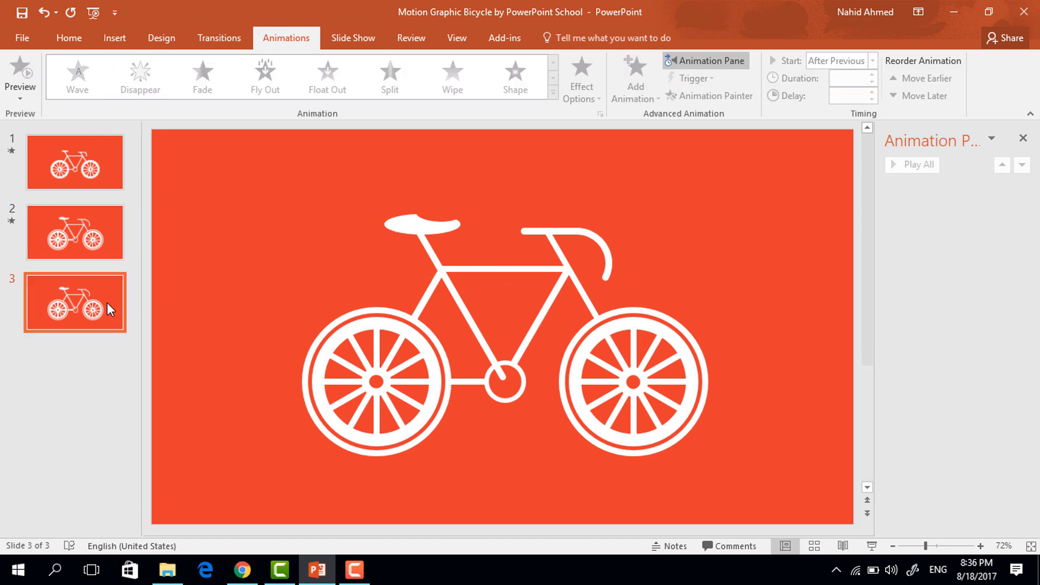
left_click(372, 323)
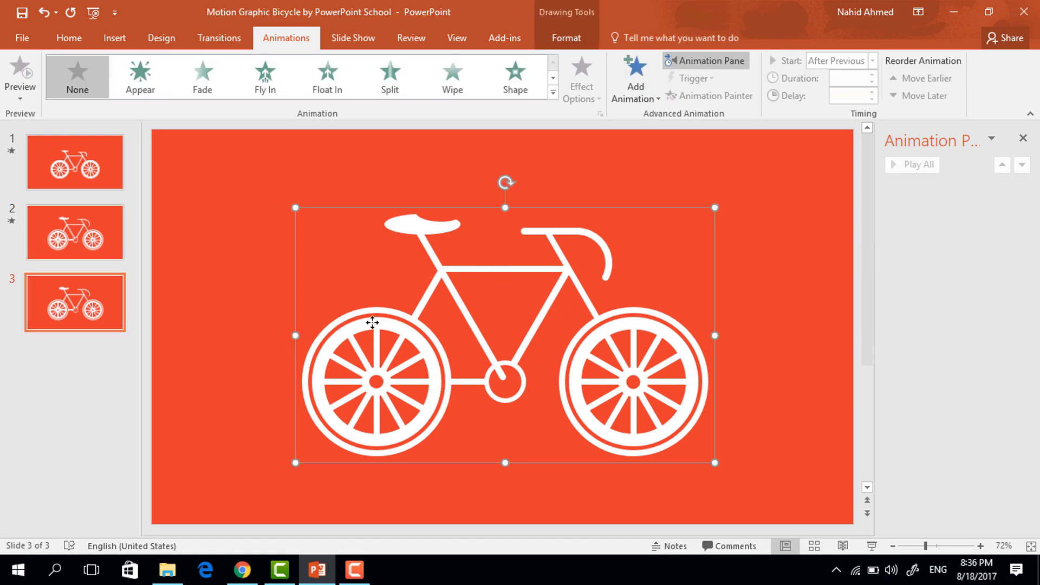
key("Delete")
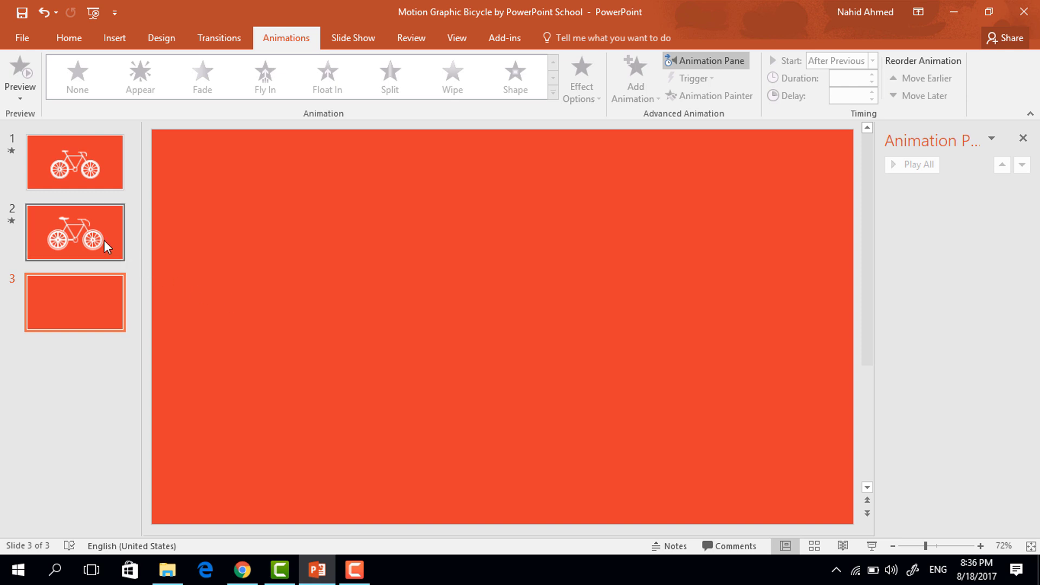
left_click(104, 239)
key("ctrl+v")
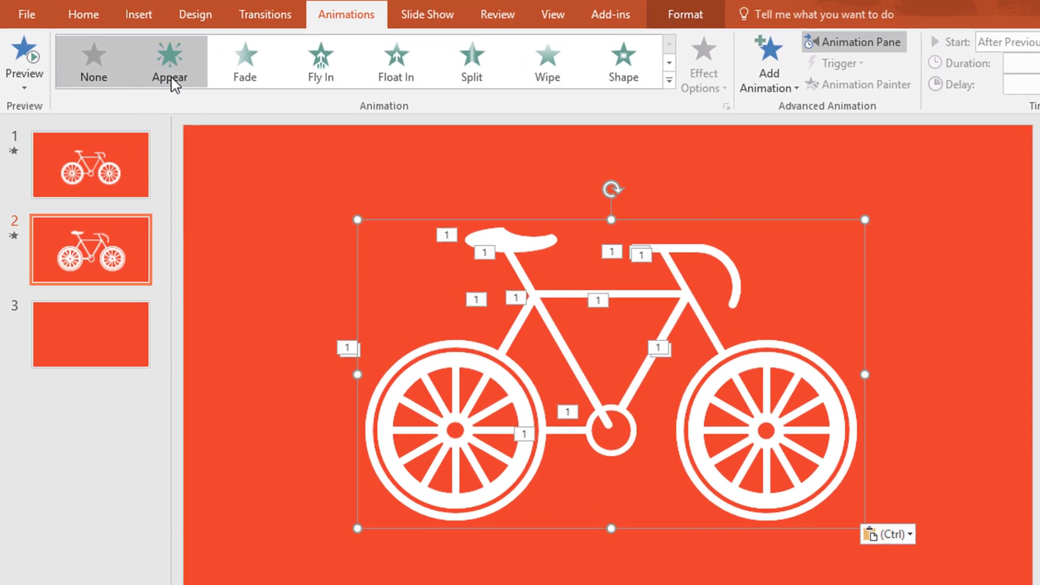
Step: Give the pasted bicycle group an Appear entrance starting With Previous
left_click(172, 82)
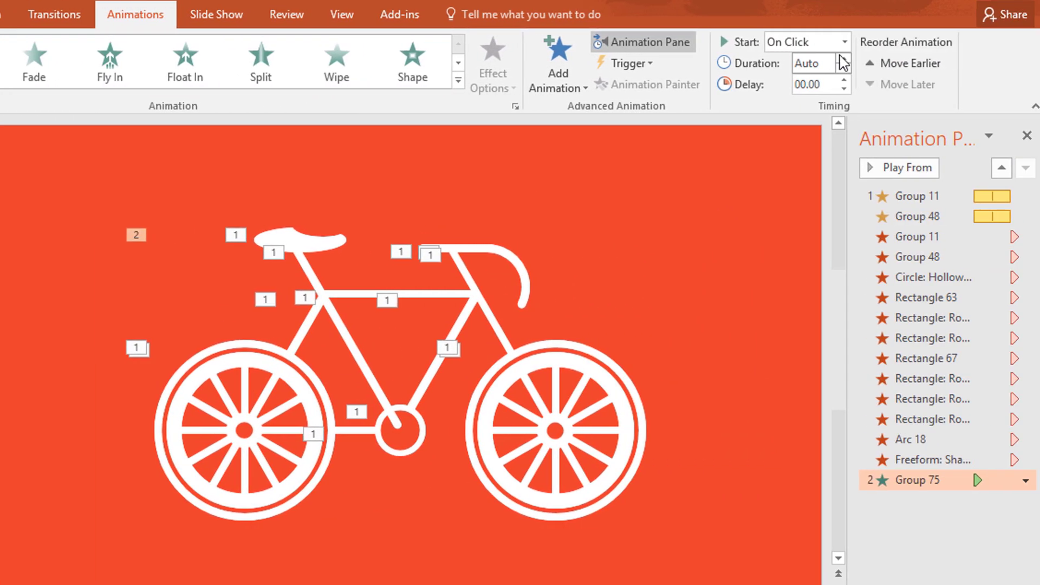
left_click(843, 43)
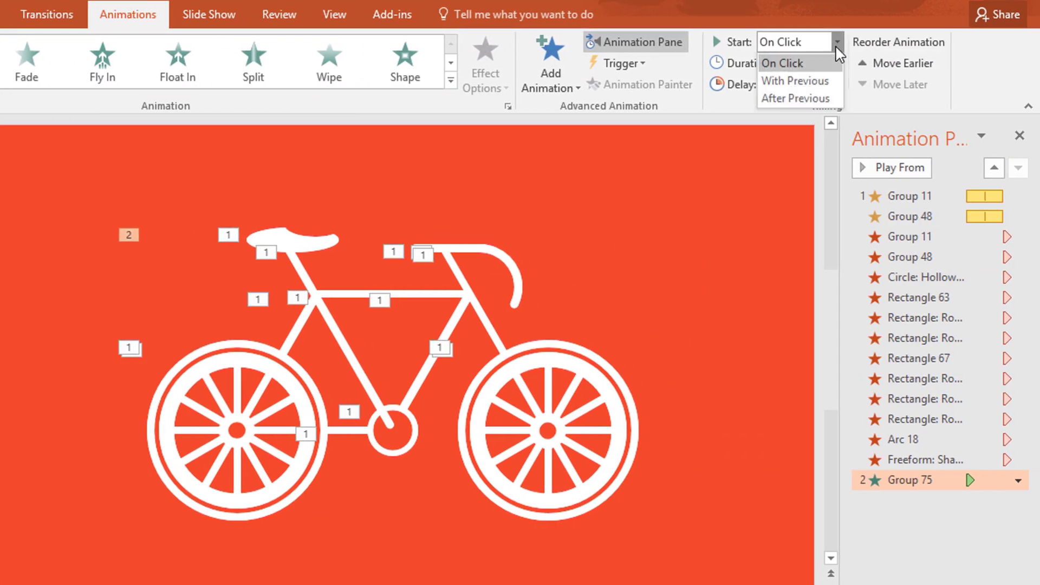
left_click(838, 80)
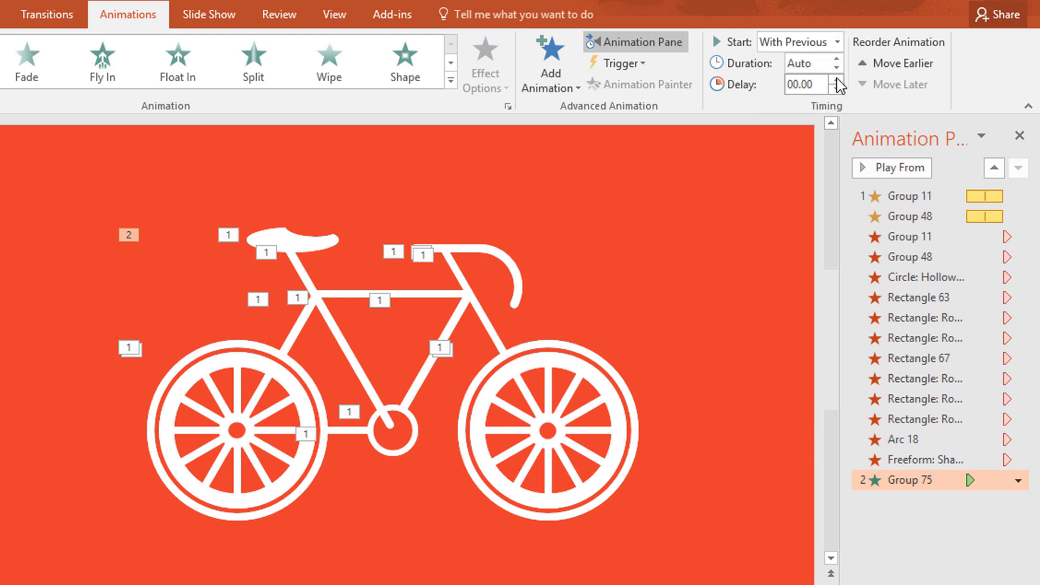
left_click(503, 382)
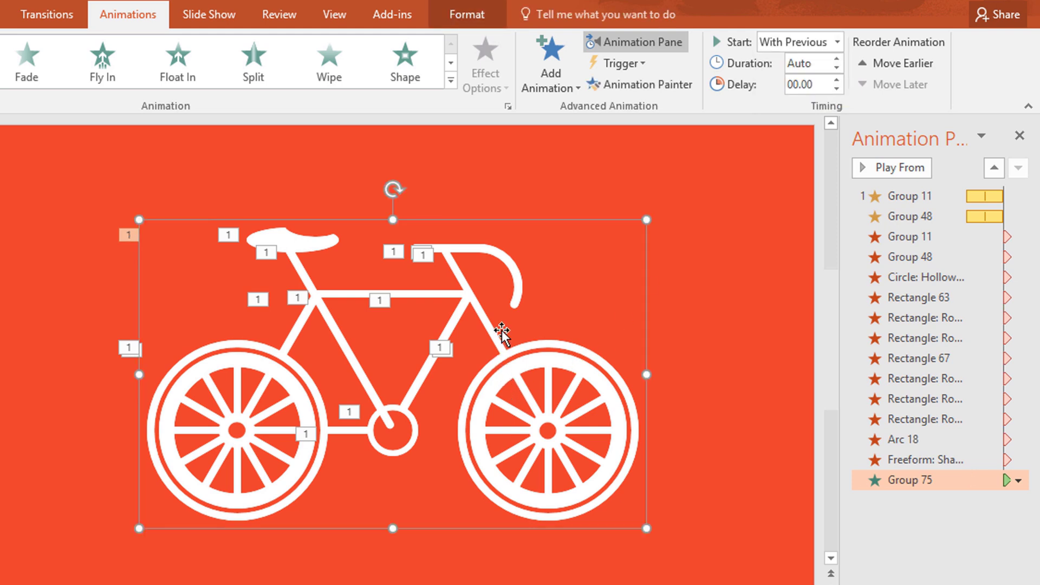
left_click(556, 81)
scroll(710, 360, "down", 5)
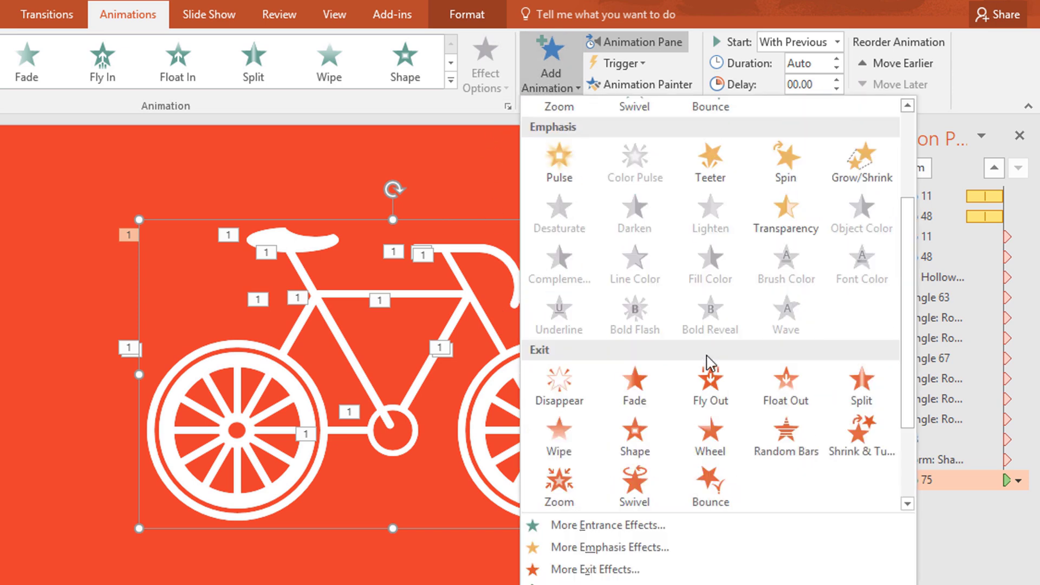
Step: Add a rightward Lines motion path to the bicycle, extended past the slide's right edge
left_click(560, 442)
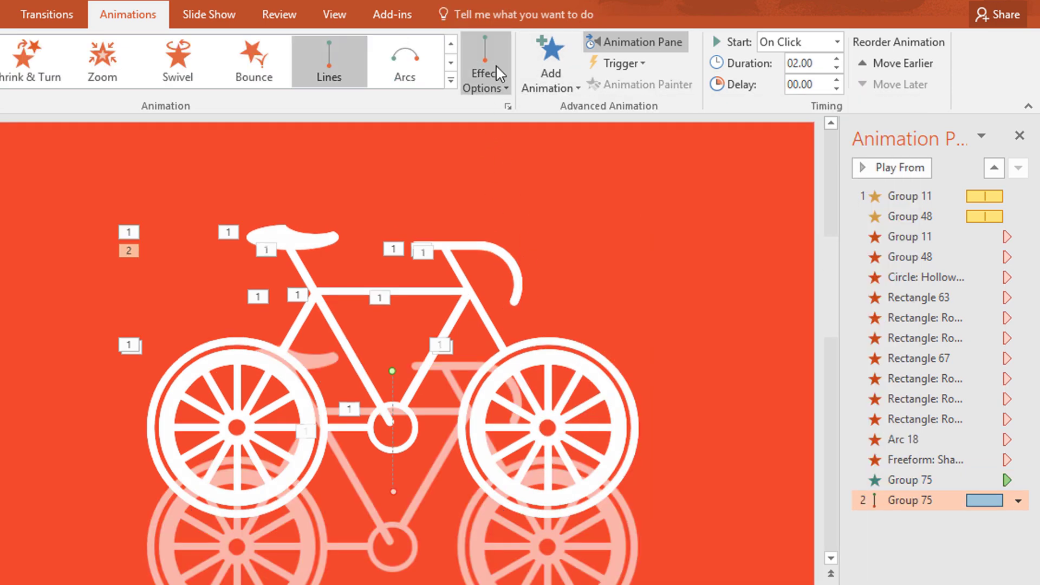
left_click(503, 89)
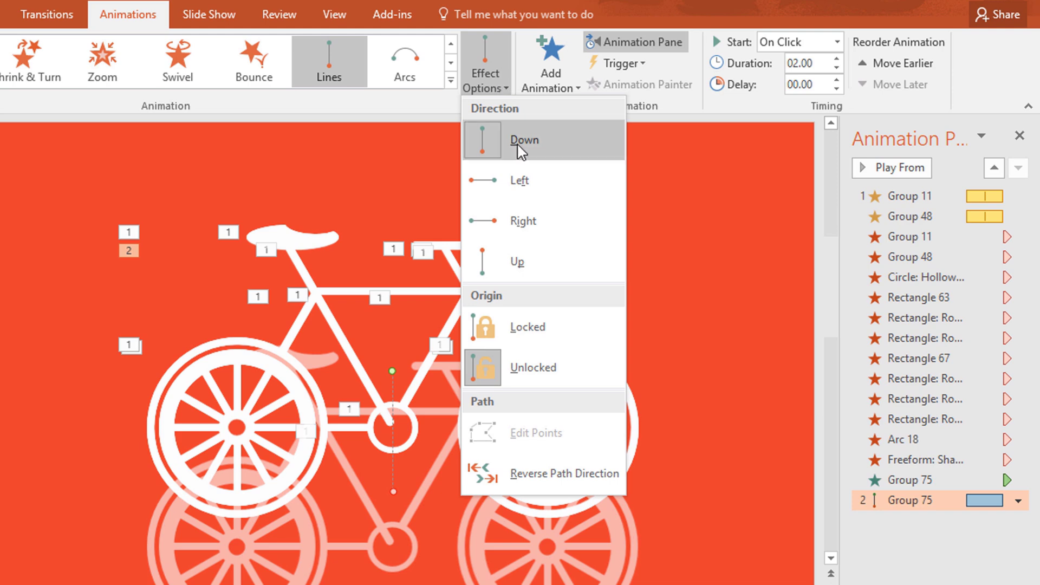
left_click(547, 223)
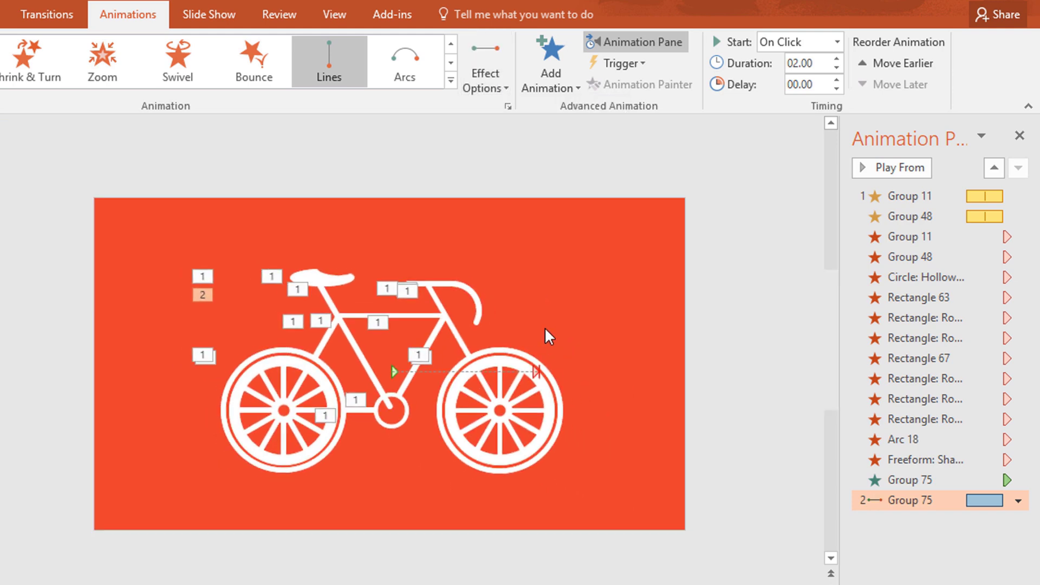
left_click_drag(536, 371, 818, 391)
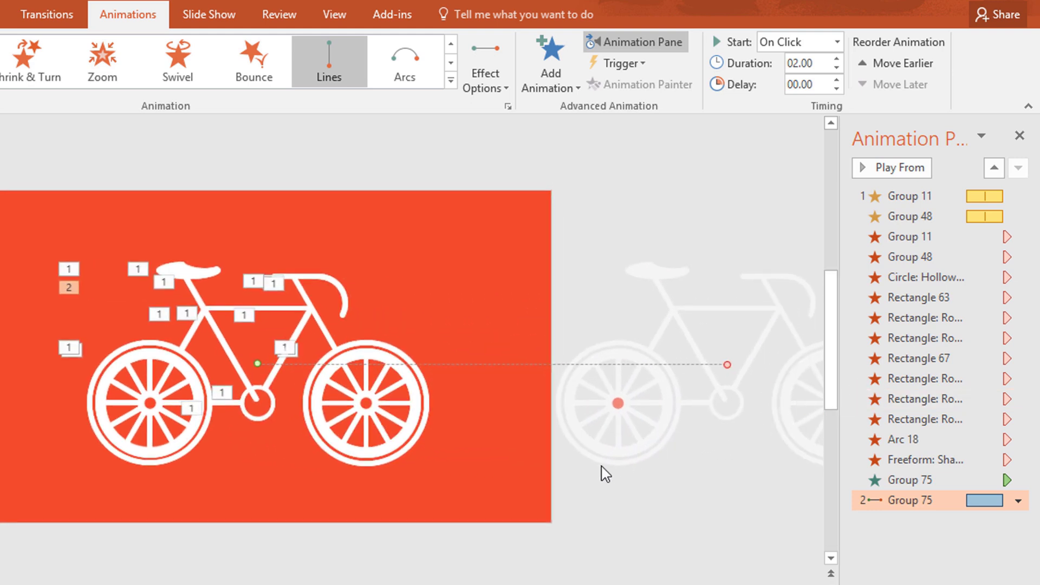
Step: Set the motion path to start After Previous with a 0.75-second duration
left_click(838, 42)
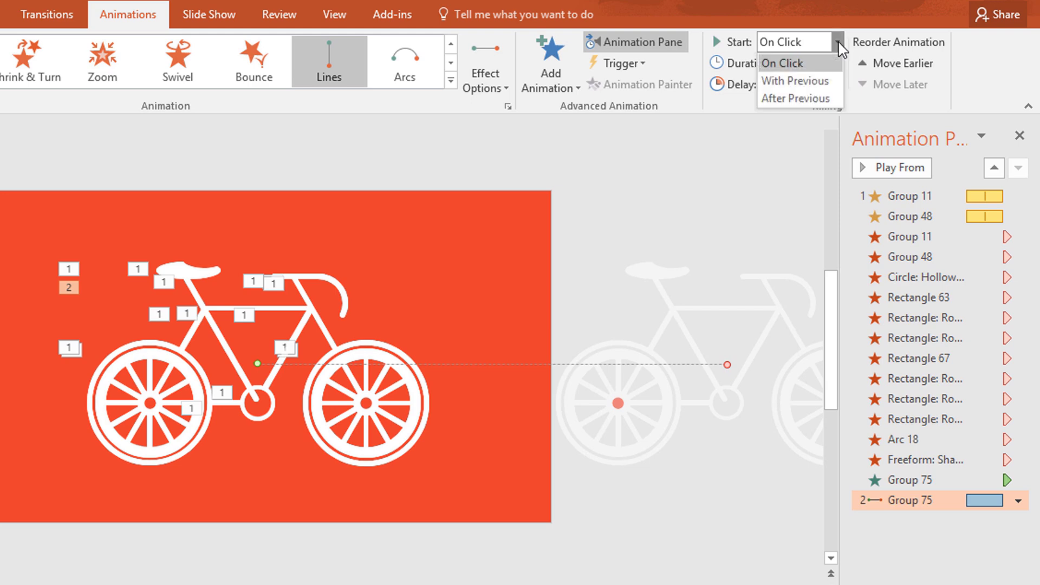
left_click(818, 98)
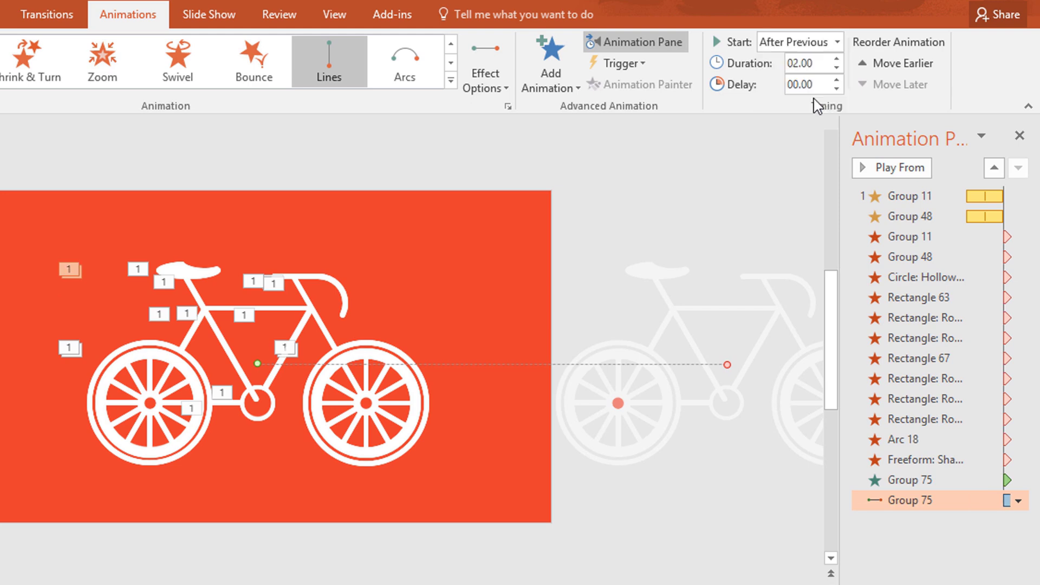
left_click(837, 59)
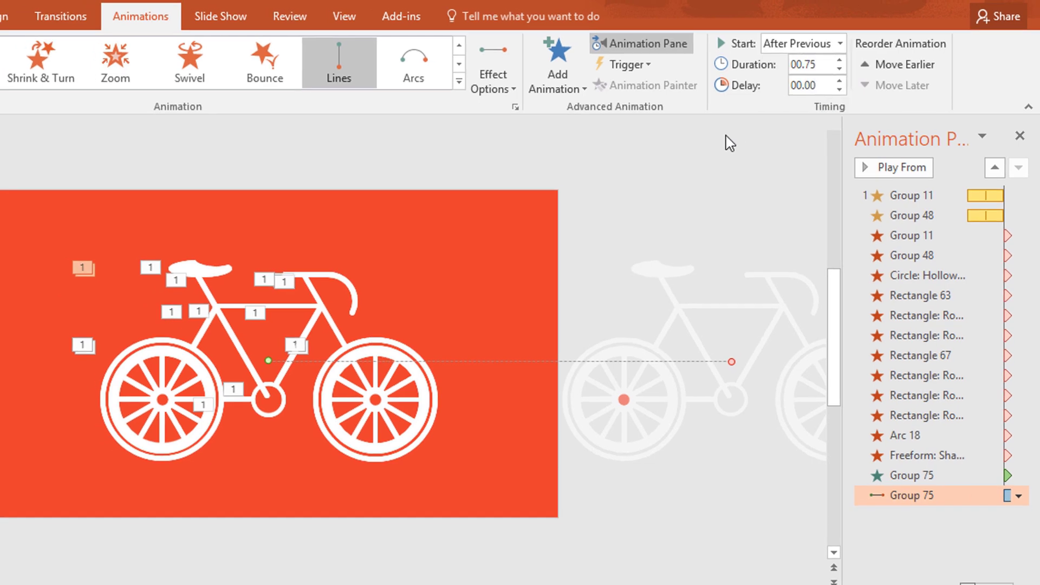